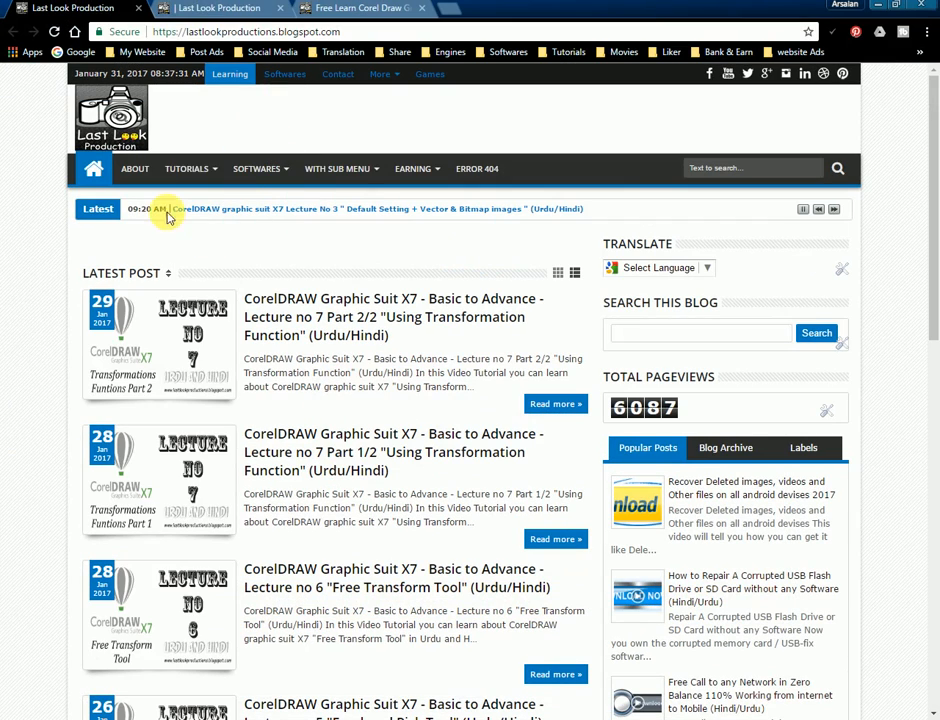
- Open the blog's Learning page and the free CorelDRAW X7 course post, and review its introduction and lecture list
click(229, 80)
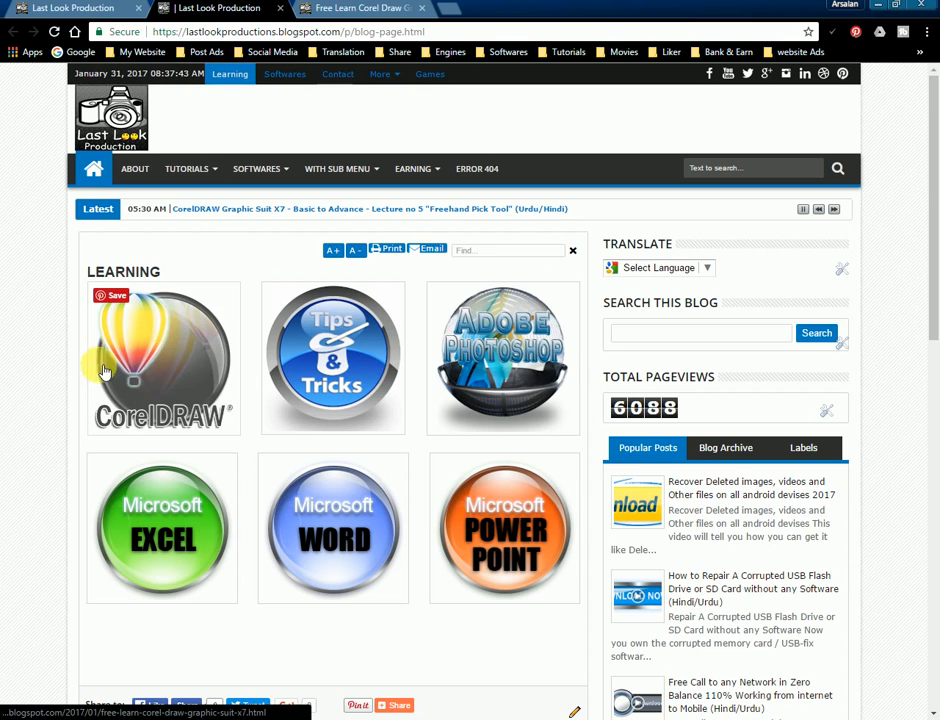
click(361, 10)
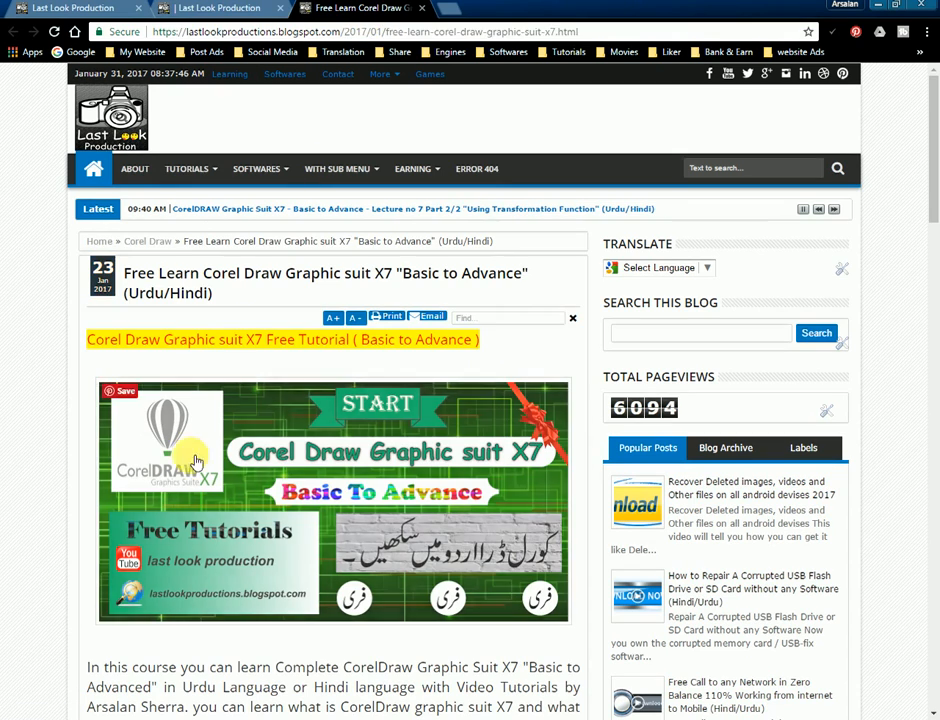
scroll(220, 322, down, 5)
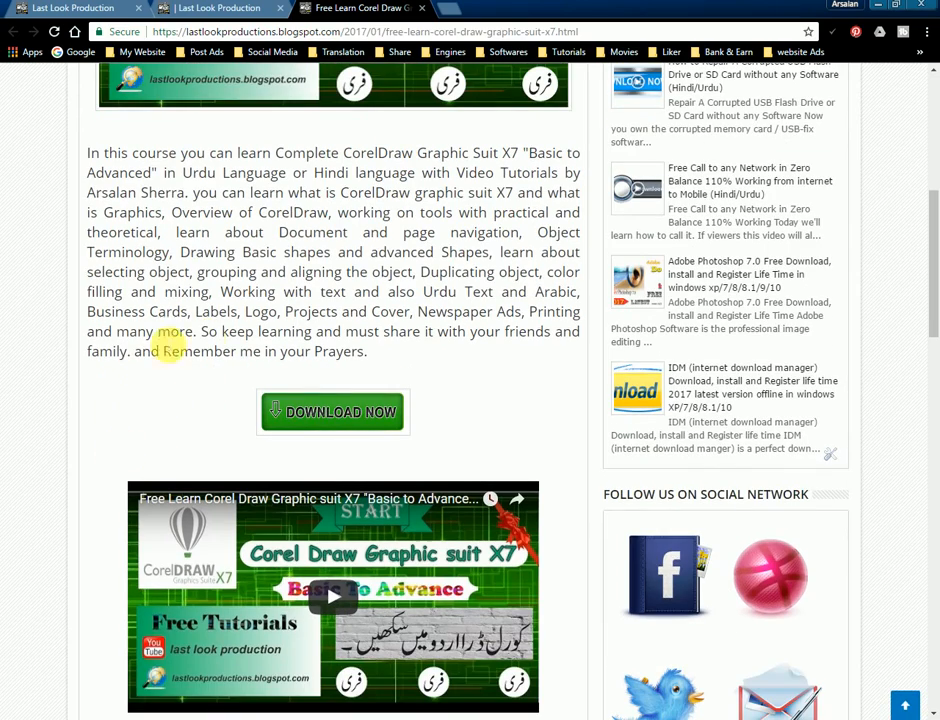
scroll(143, 490, down, 3)
scroll(131, 398, down, 2)
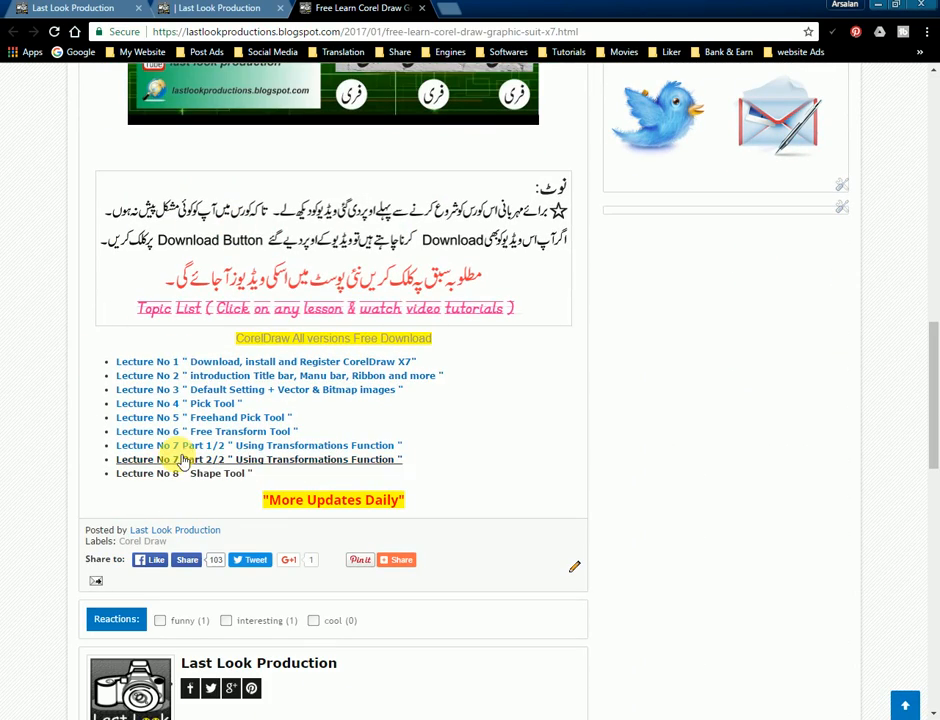
- View the Tutorials categories on the blog's home page and return to the CorelDRAW course post's video and notes
click(95, 8)
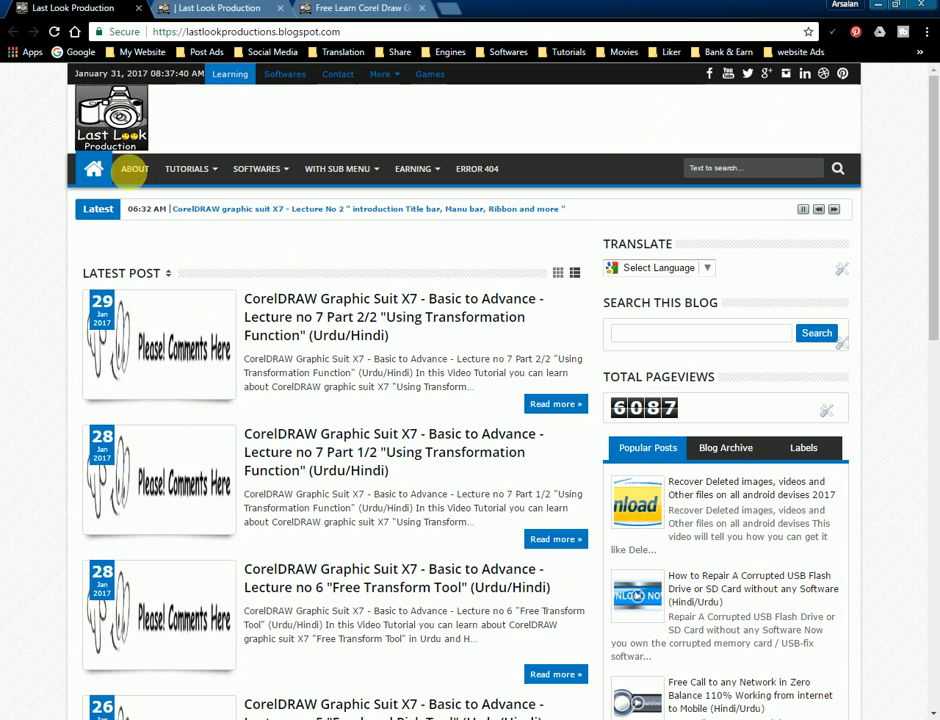
mouse_move(241, 176)
mouse_move(189, 168)
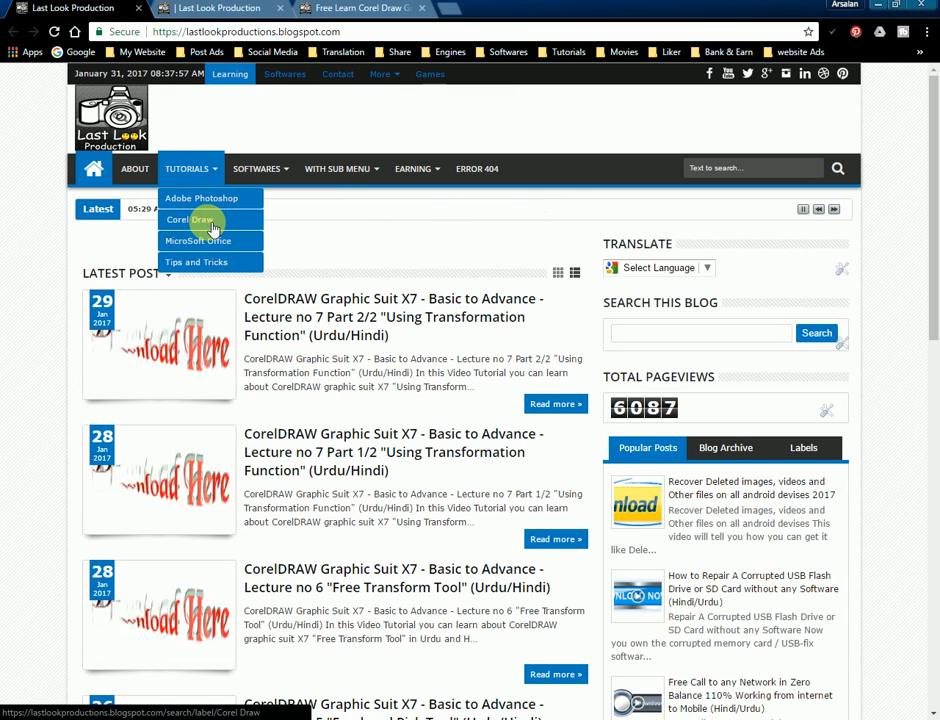
click(362, 10)
scroll(220, 340, up, 5)
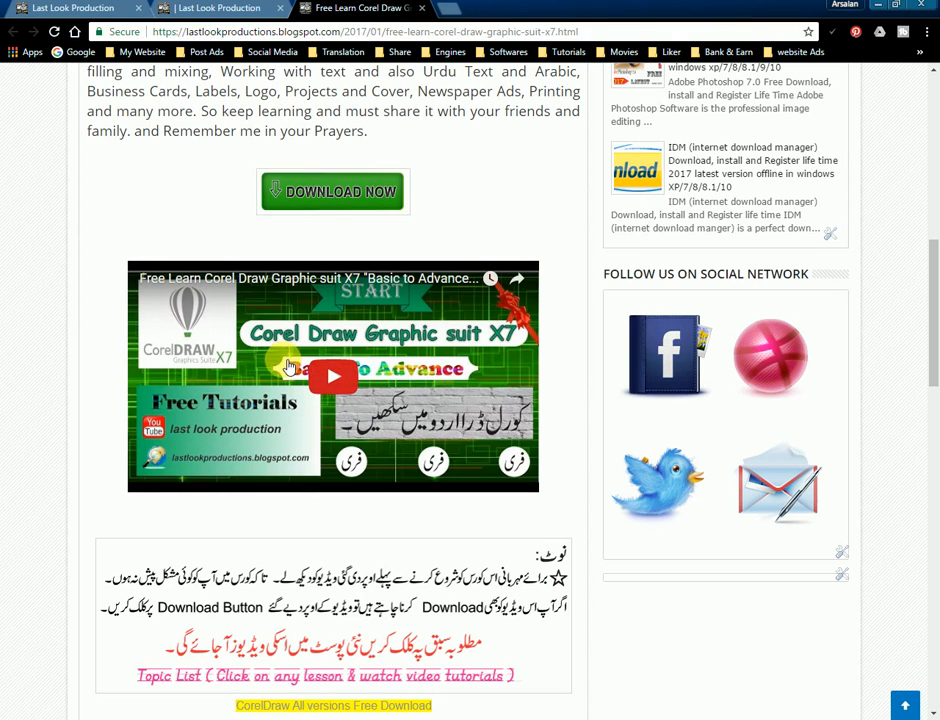
scroll(112, 400, down, 3)
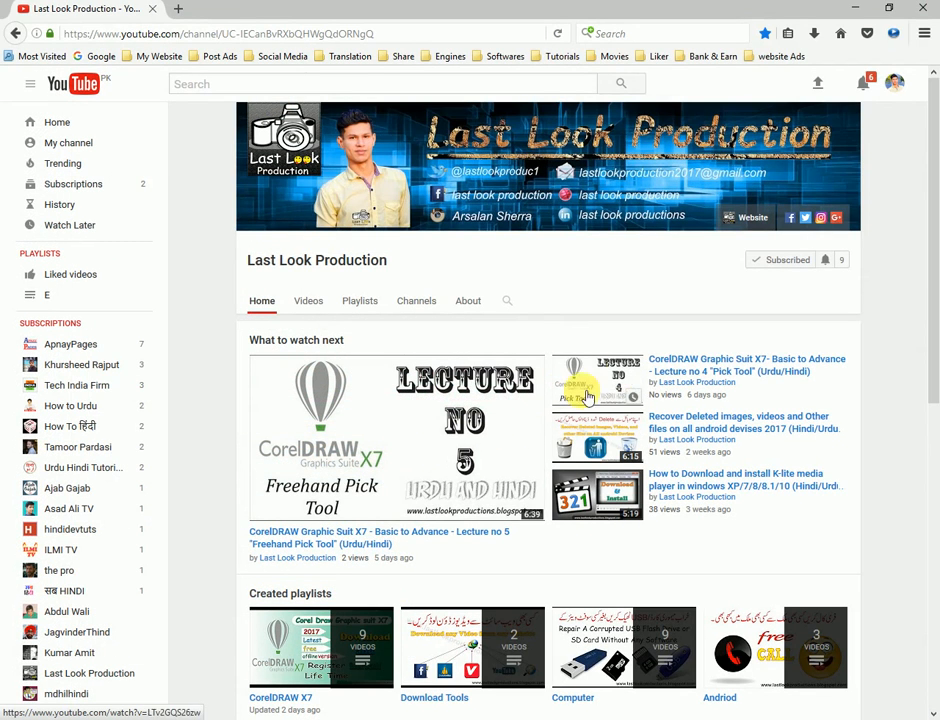
- On YouTube in Firefox, enable all notifications for the Last Look Production channel and look over its home page
click(826, 261)
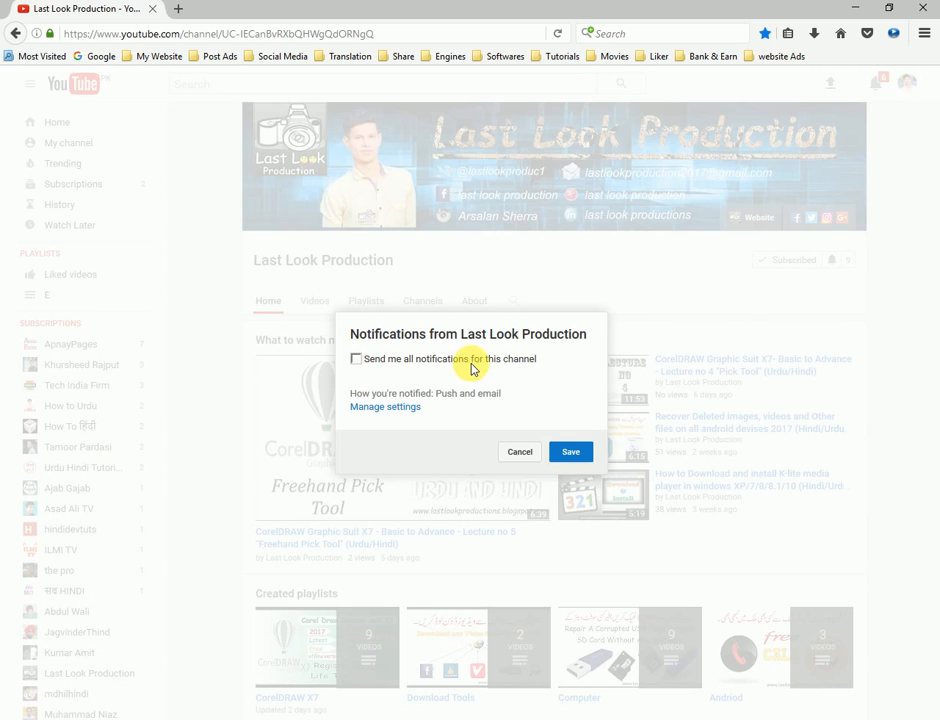
click(571, 455)
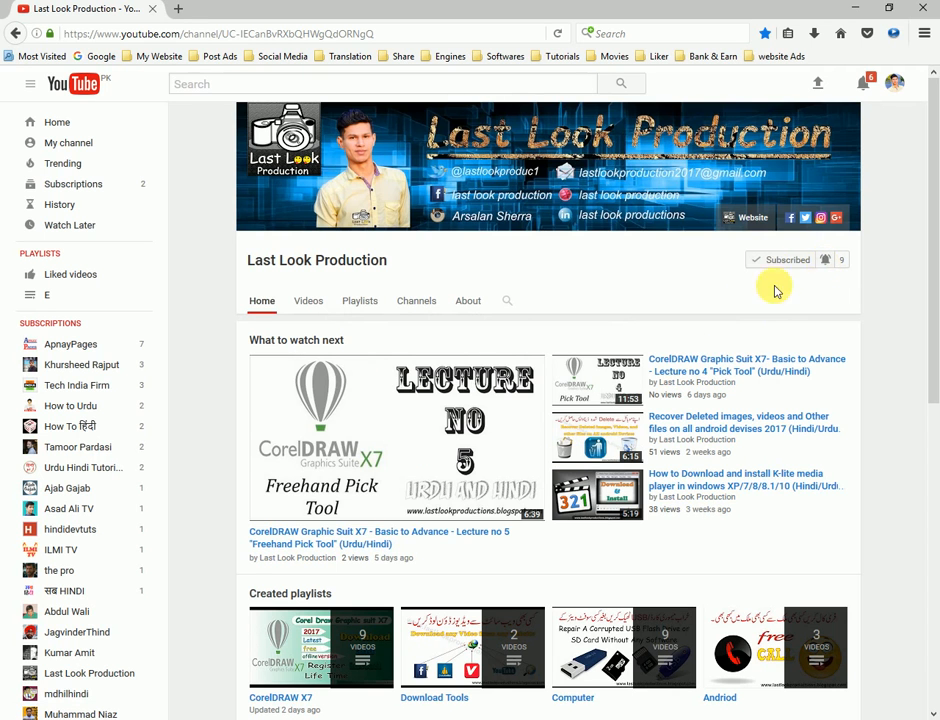
scroll(206, 541, down, 4)
scroll(200, 400, up, 2)
scroll(210, 357, up, 2)
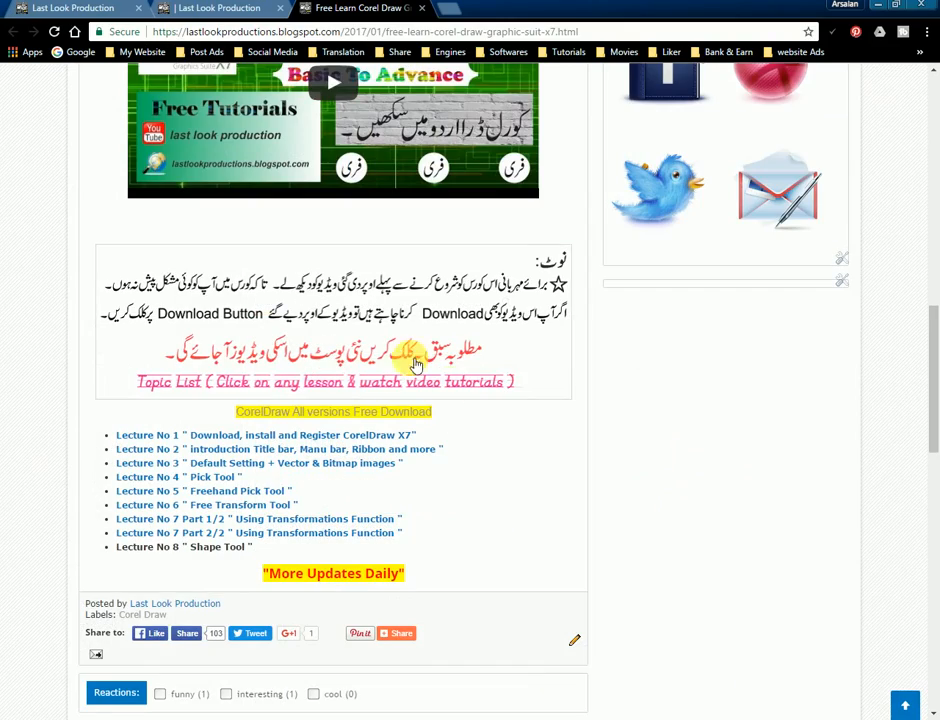
- In Chrome, examine the course post's share options, related posts, comment section and footer follow options
scroll(566, 413, down, 6)
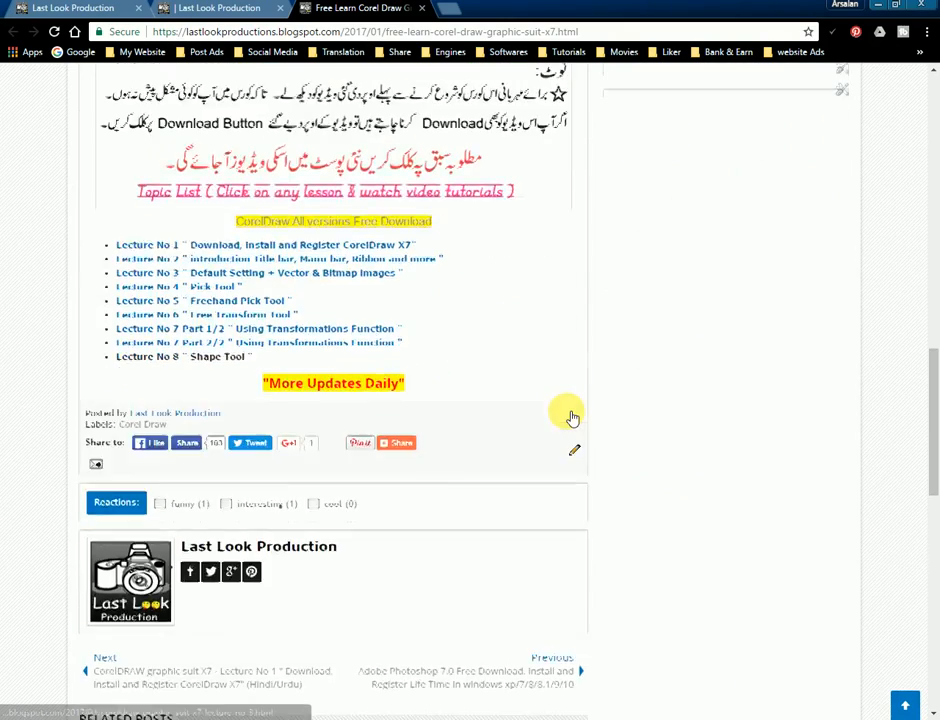
scroll(643, 410, down, 5)
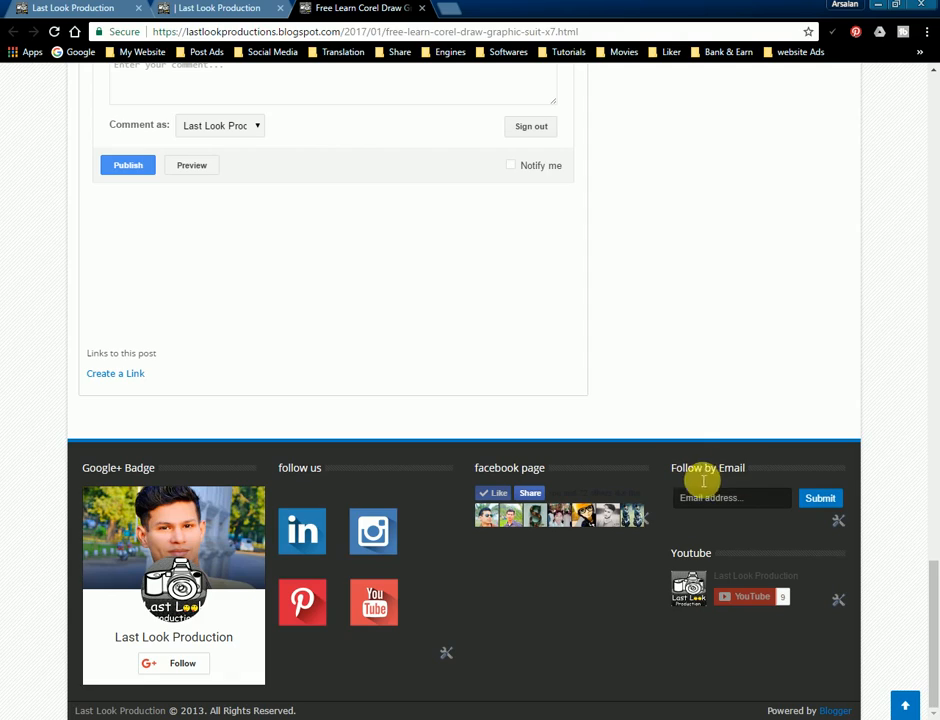
scroll(206, 346, up, 4)
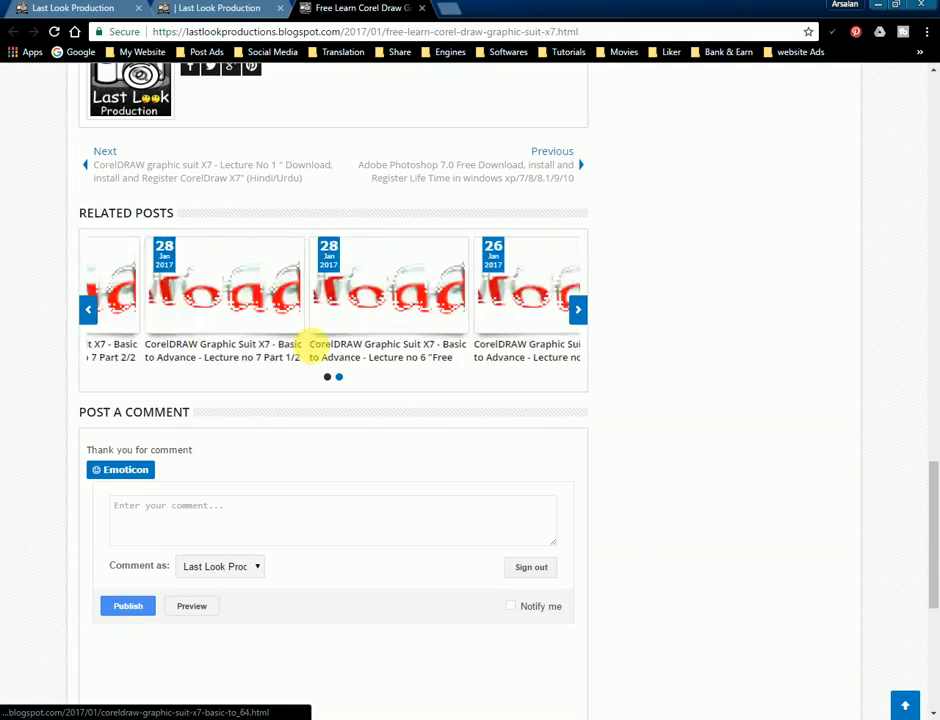
scroll(399, 168, up, 3)
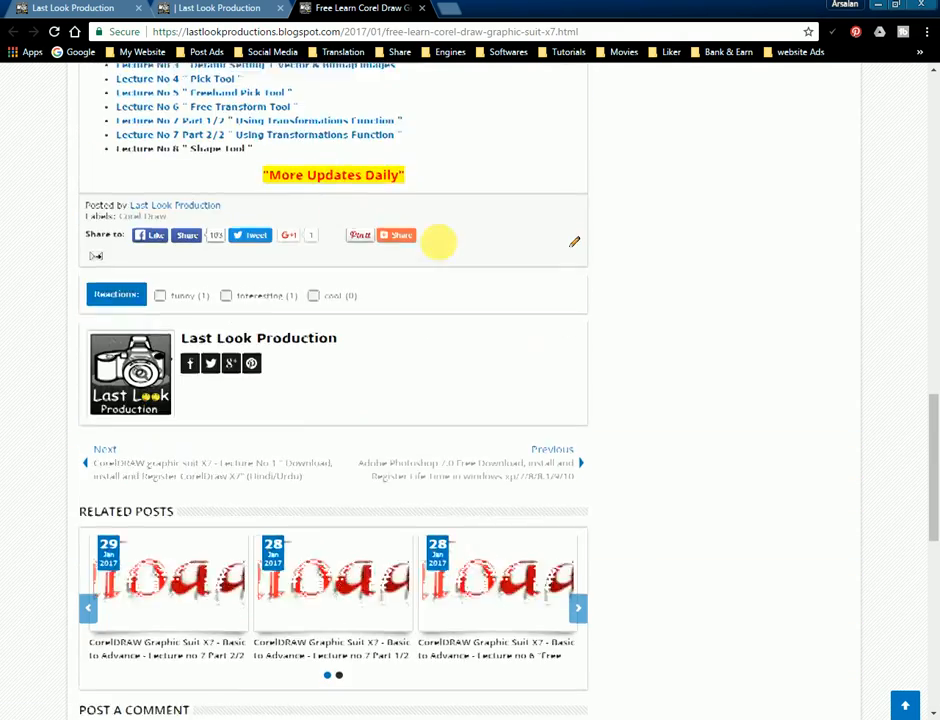
scroll(440, 242, up, 4)
scroll(445, 243, up, 9)
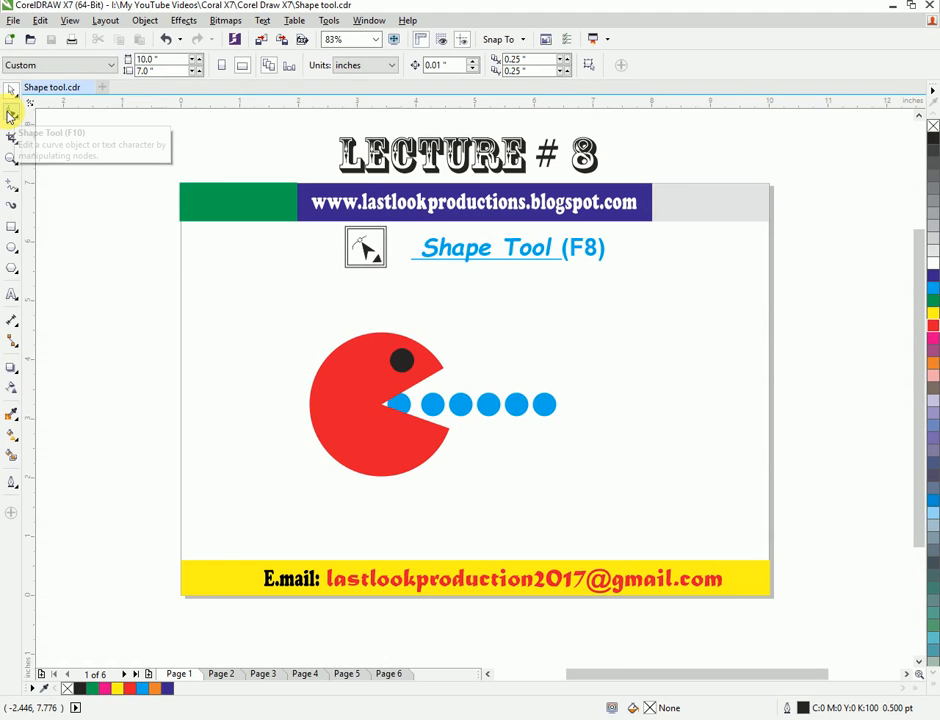
- In CorelDRAW, change the shortcut in the Shape Tool heading on page 1 to (F10) and deselect the text
right_click(594, 257)
click(600, 257)
click(604, 256)
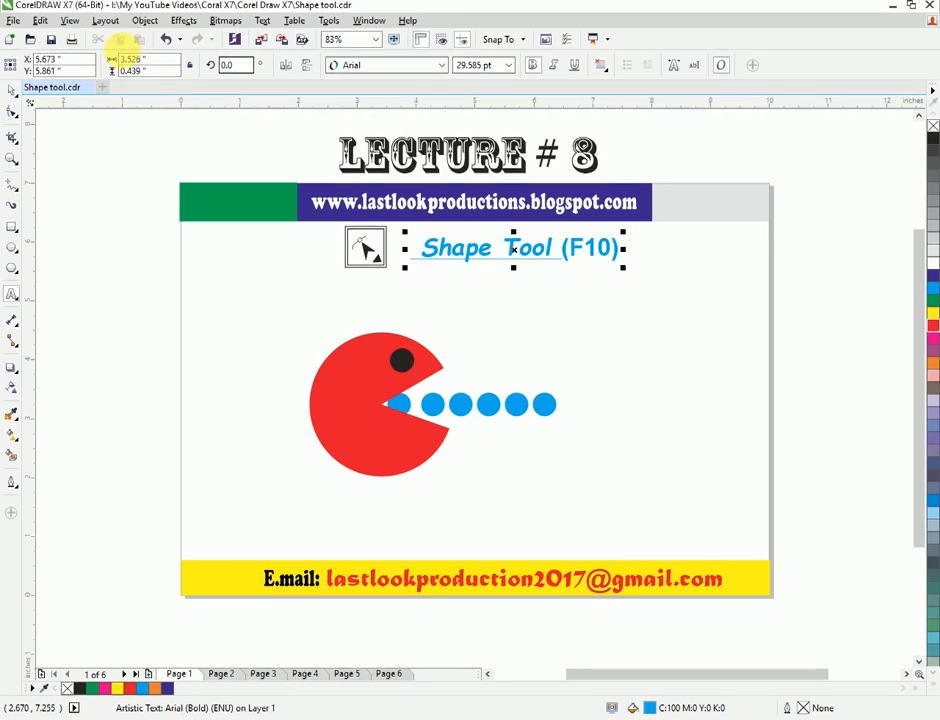
click(10, 90)
click(100, 168)
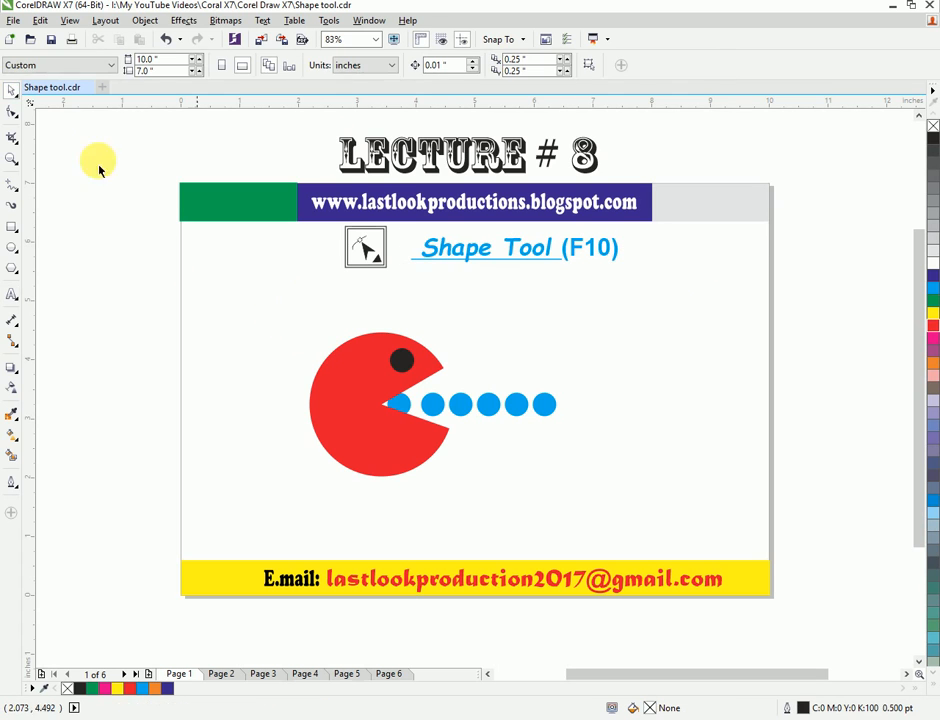
click(19, 118)
click(99, 110)
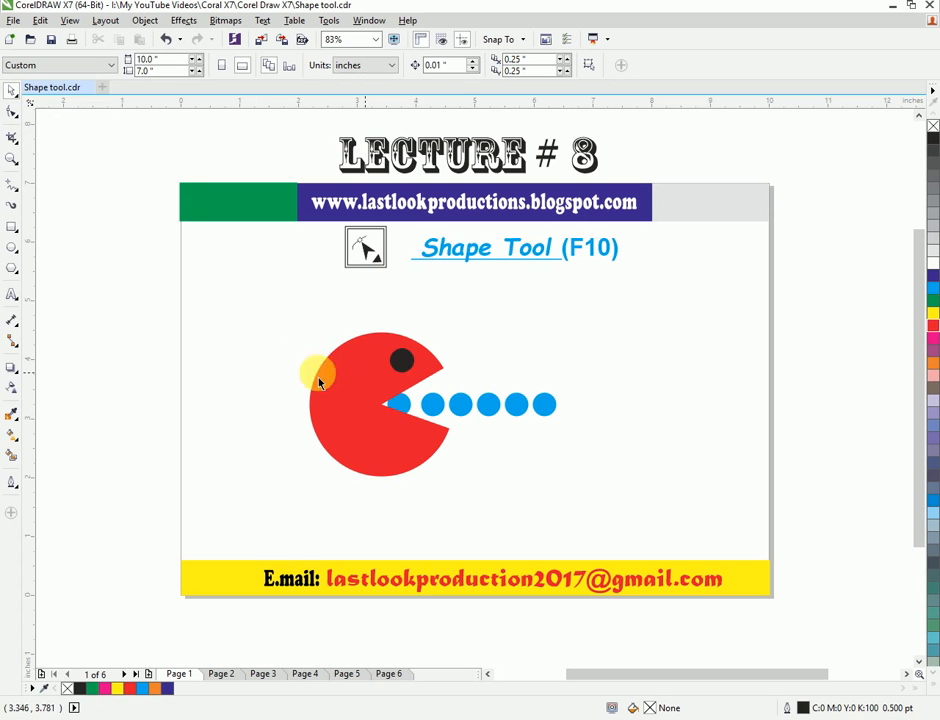
- Move the whole Pac-Man drawing on page 1 about 0.96 inches right and 0.77 inches down, keeping it selected
drag(168, 275, 652, 534)
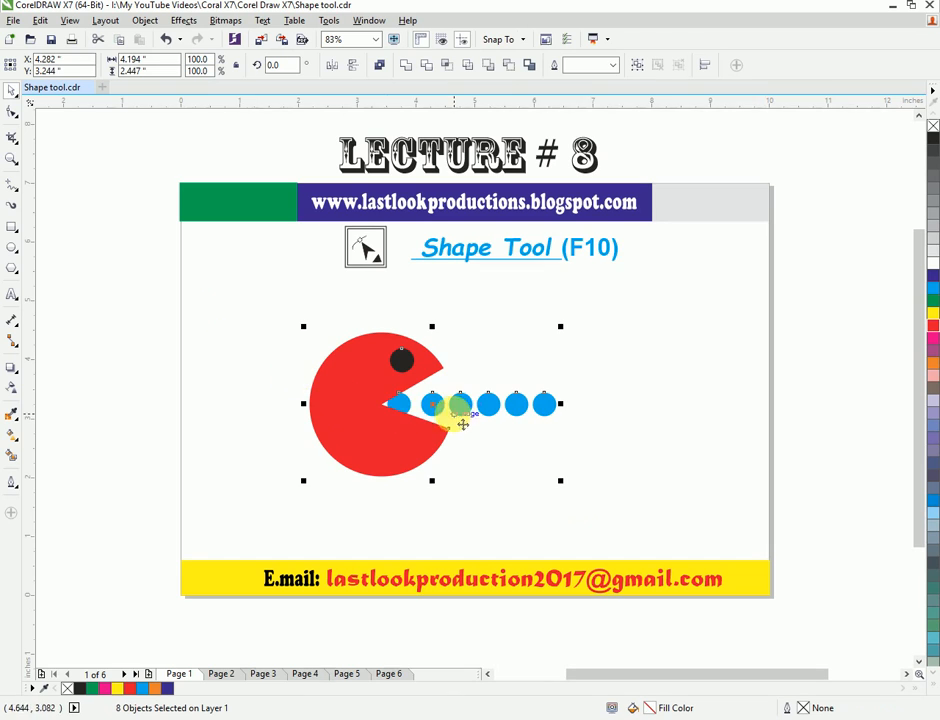
drag(447, 414, 503, 460)
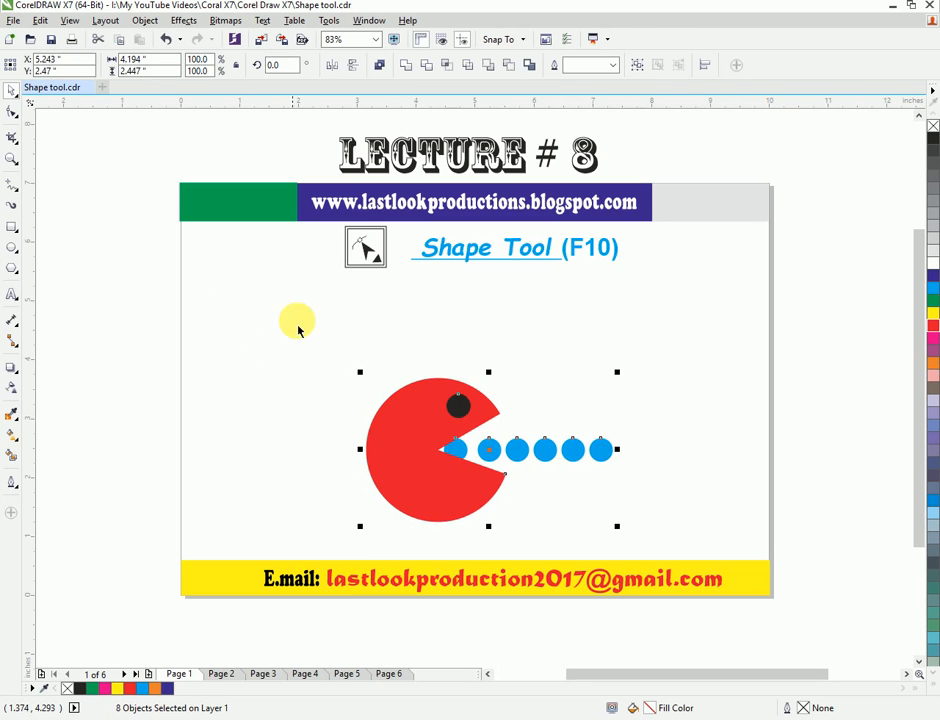
click(262, 326)
drag(262, 326, 753, 529)
click(296, 349)
drag(296, 347, 690, 532)
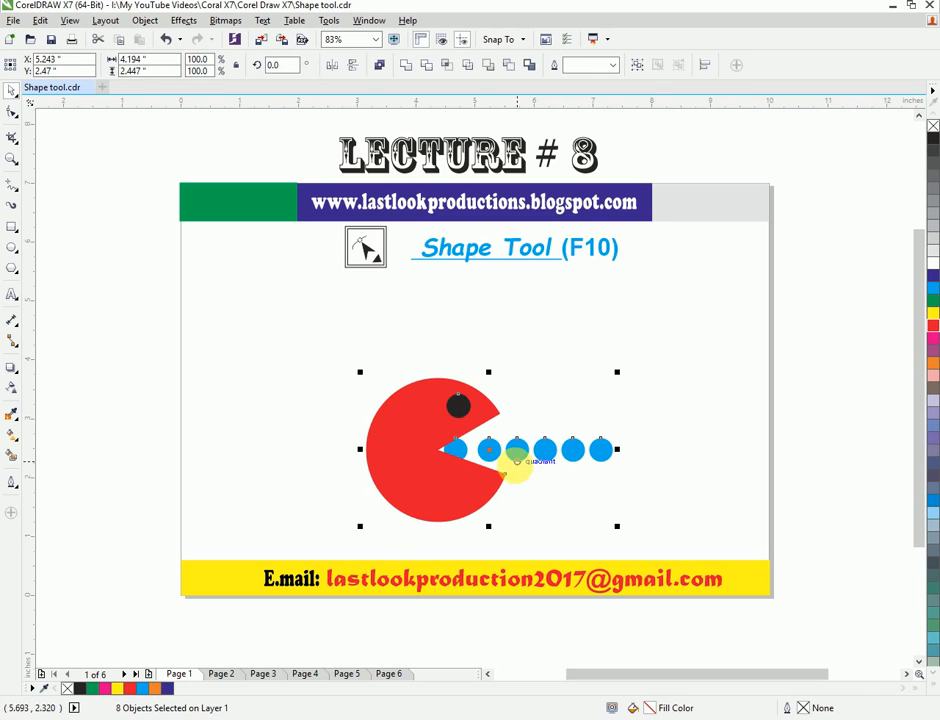
- Check the Pac-Man drawing on page 2, and delete all the Pac-Man objects from page 1
click(219, 679)
drag(252, 294, 566, 512)
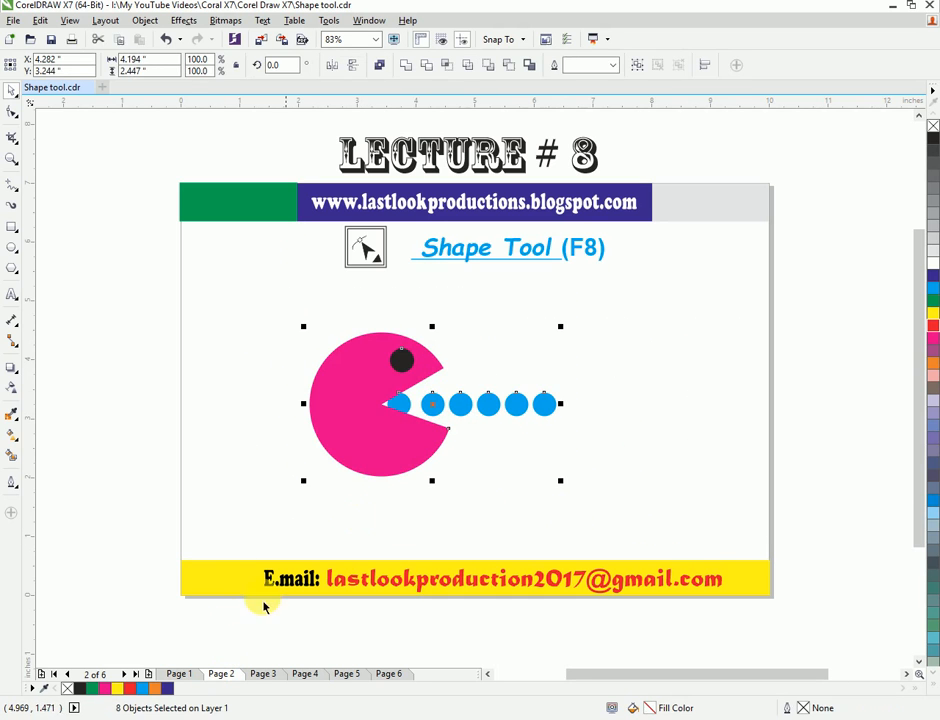
click(190, 674)
drag(308, 290, 709, 554)
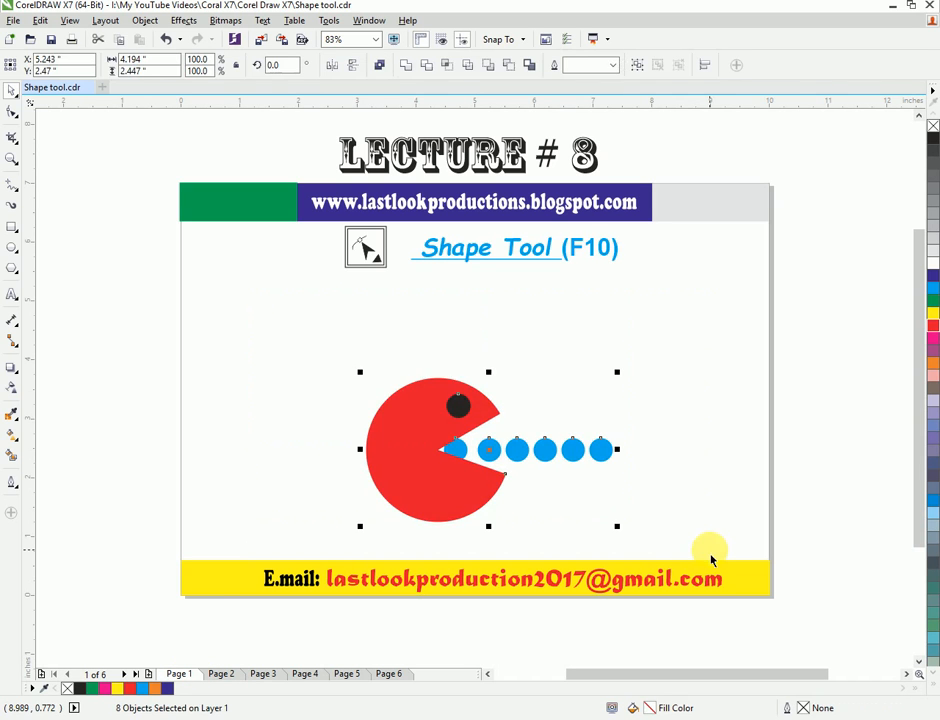
key(Delete)
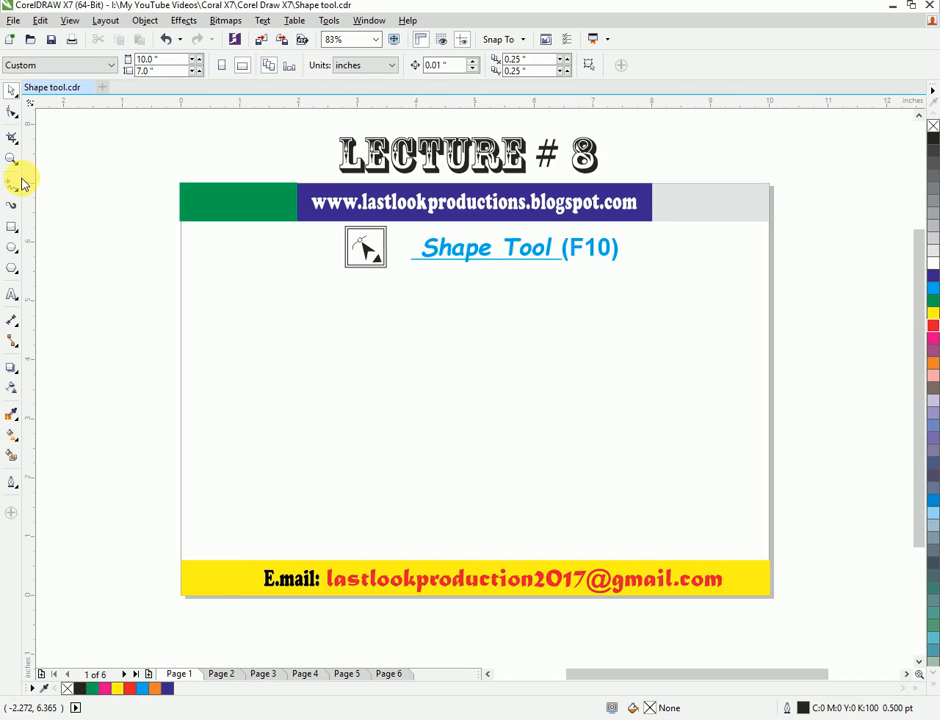
- Draw a rectangle about 5.82 by 2.7 inches in the middle of page 1 and shift it slightly upward
click(17, 228)
drag(310, 334, 652, 492)
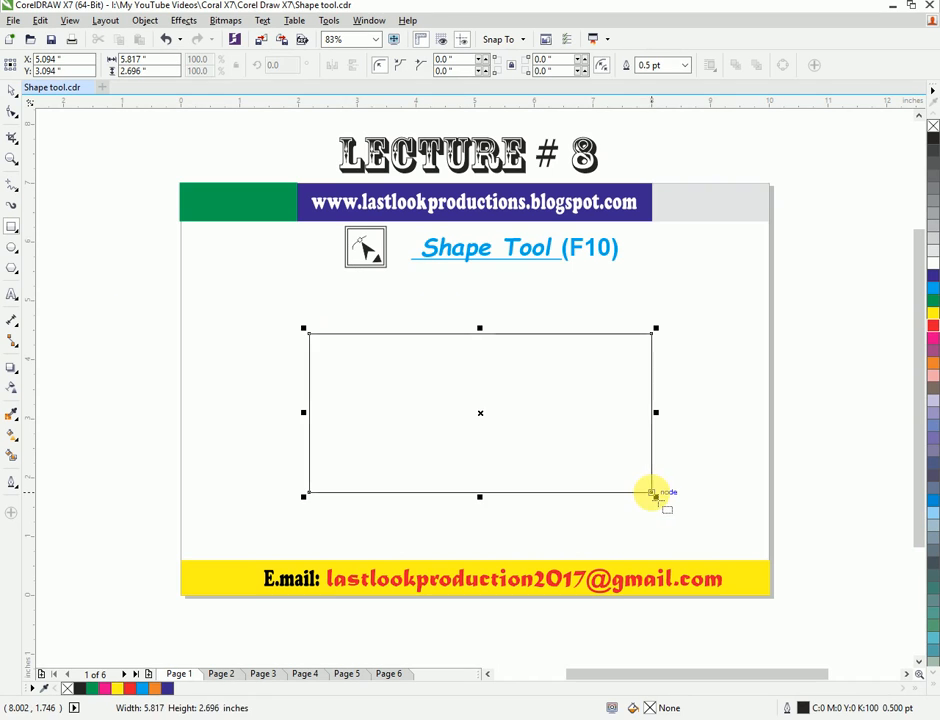
key(F4)
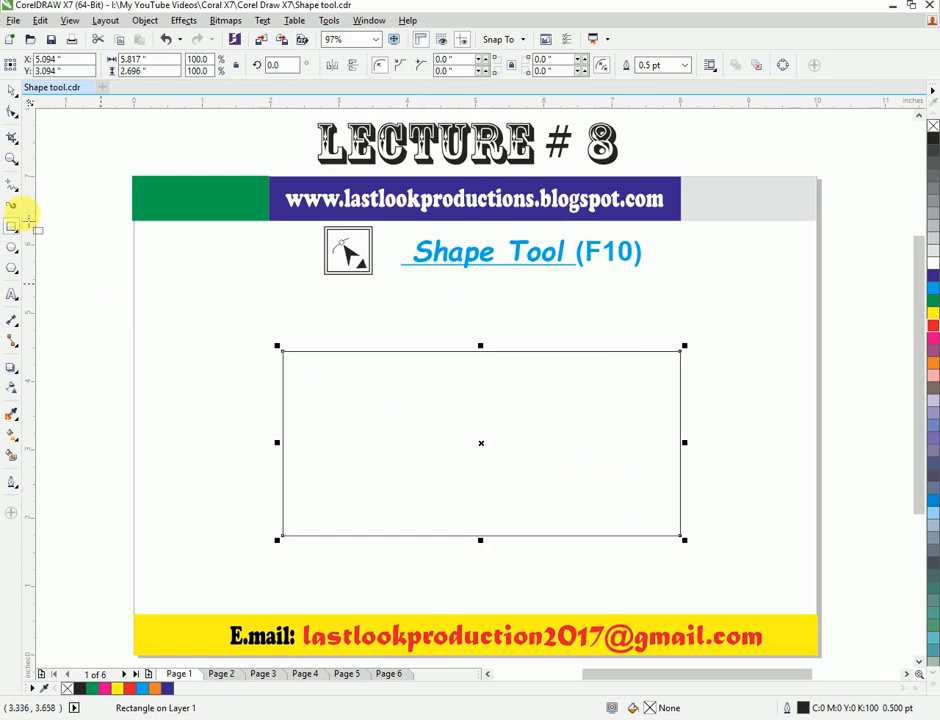
mouse_move(491, 454)
mouse_down()
mouse_move(489, 413)
mouse_move(490, 445)
mouse_up()
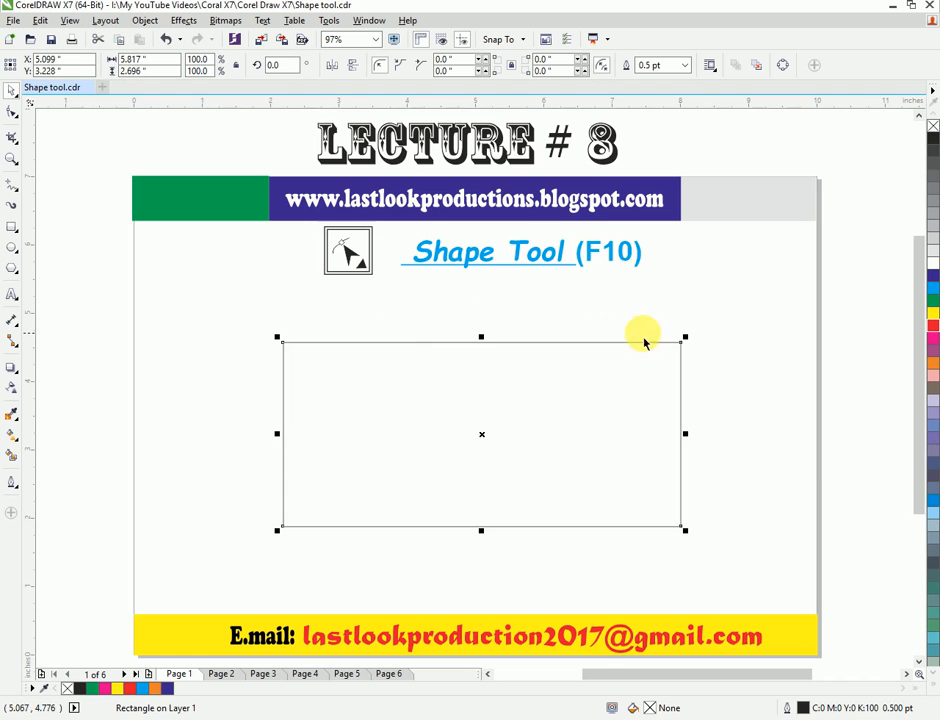
- Enlarge the rectangle proportionally from its upper-right corner to about 6.09 by 2.82 inches
drag(685, 338, 705, 340)
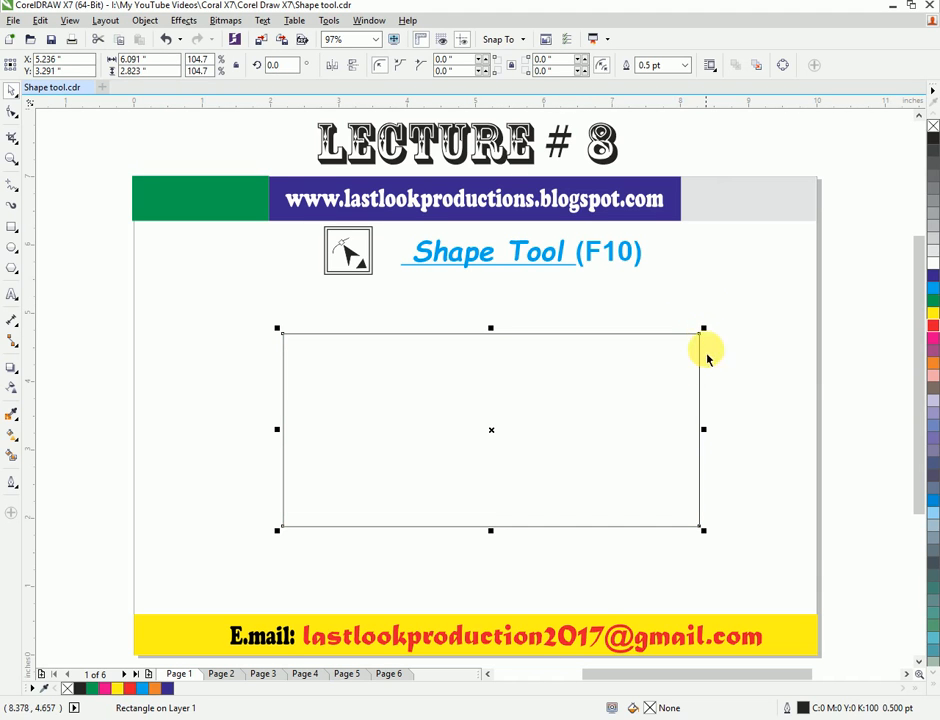
key(z)
drag(258, 318, 731, 551)
click(9, 93)
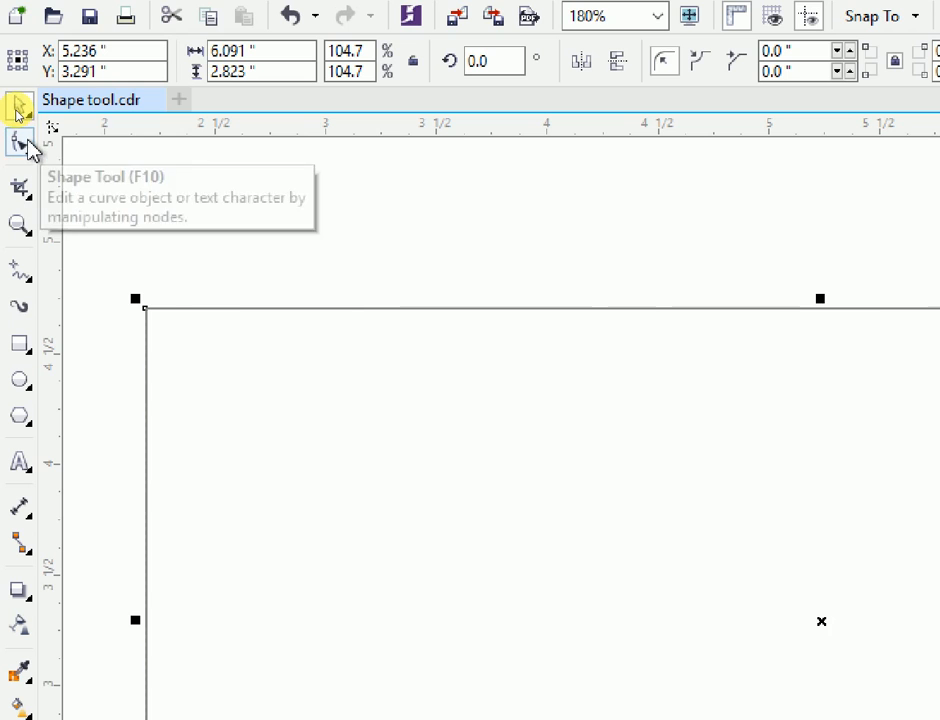
- View the Shape tool's variants, compare the Pick and Shape tools on the rectangle, and leave its corner nodes ready for editing
click(27, 146)
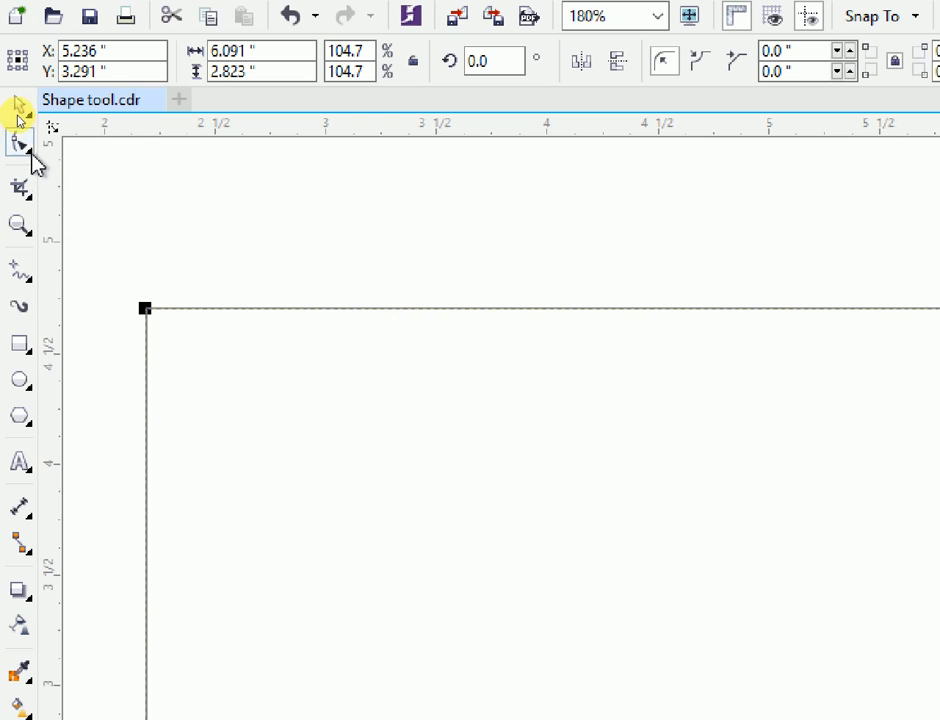
click(31, 156)
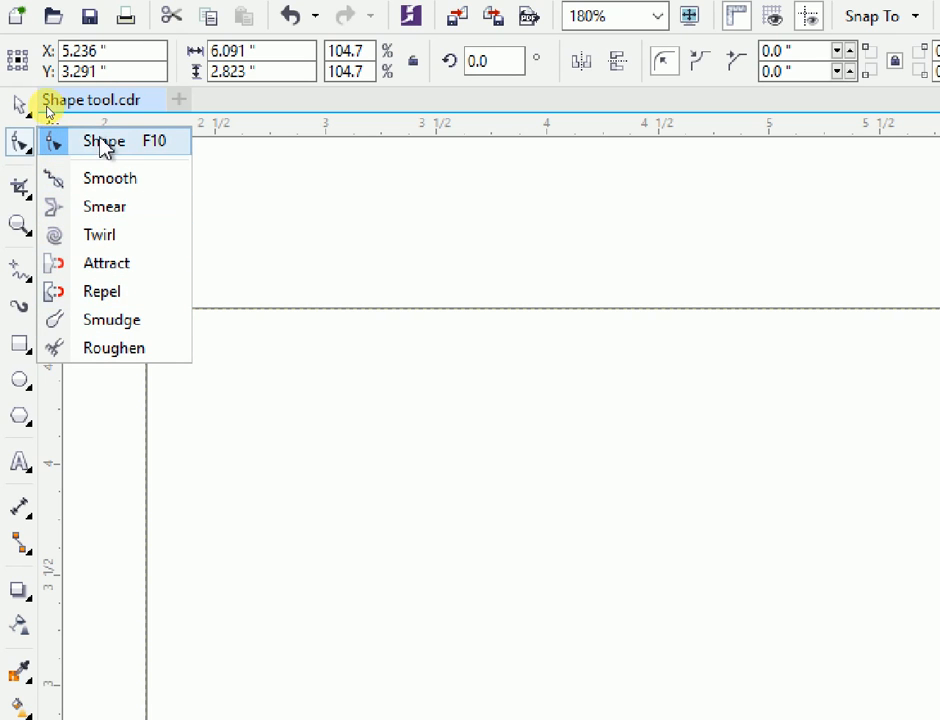
click(82, 148)
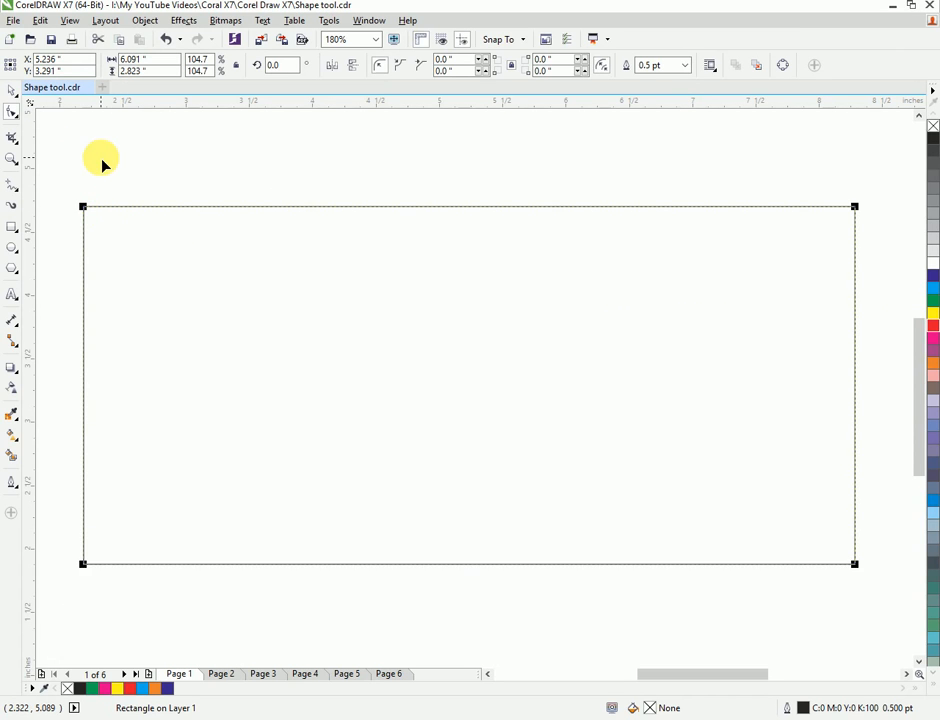
key(space)
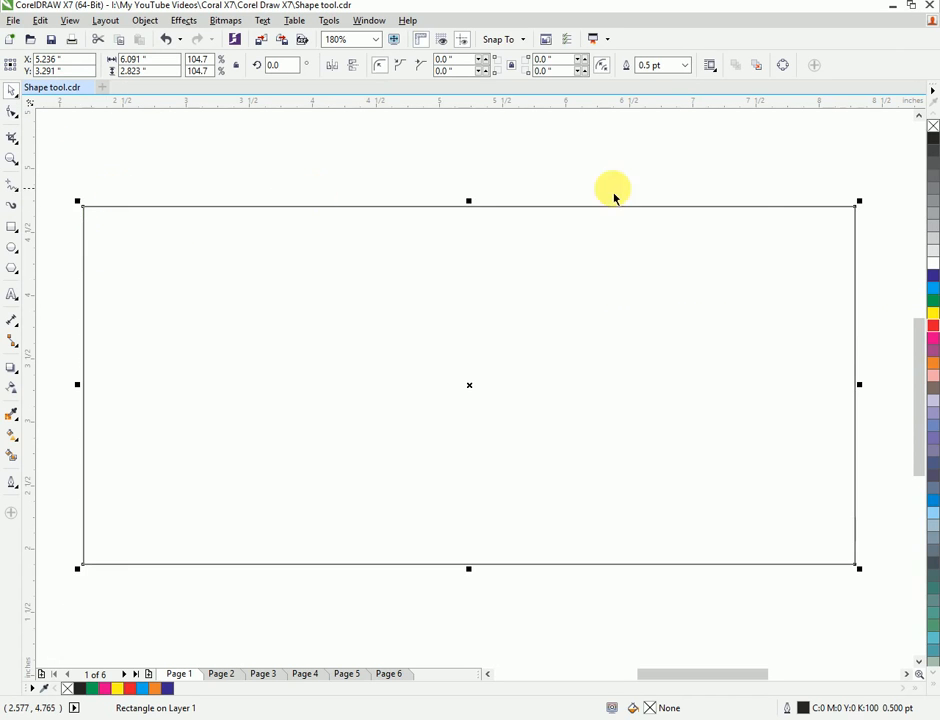
click(13, 117)
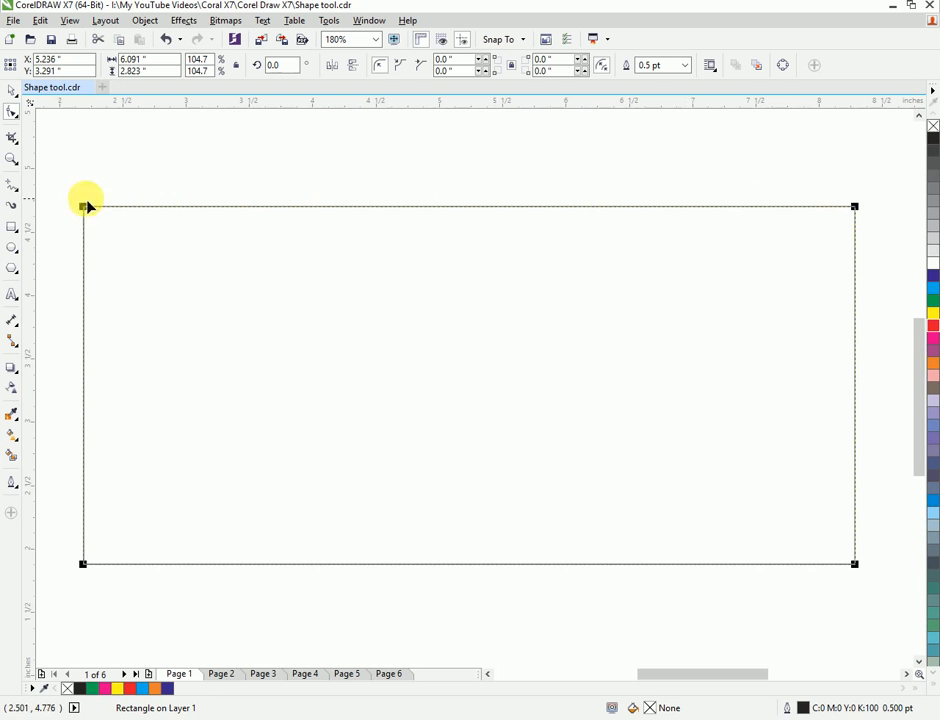
- Round the rectangle's corners with the Shape tool, reduce the radius to about 0.82 inches, and make the corners scalloped
drag(85, 212, 333, 214)
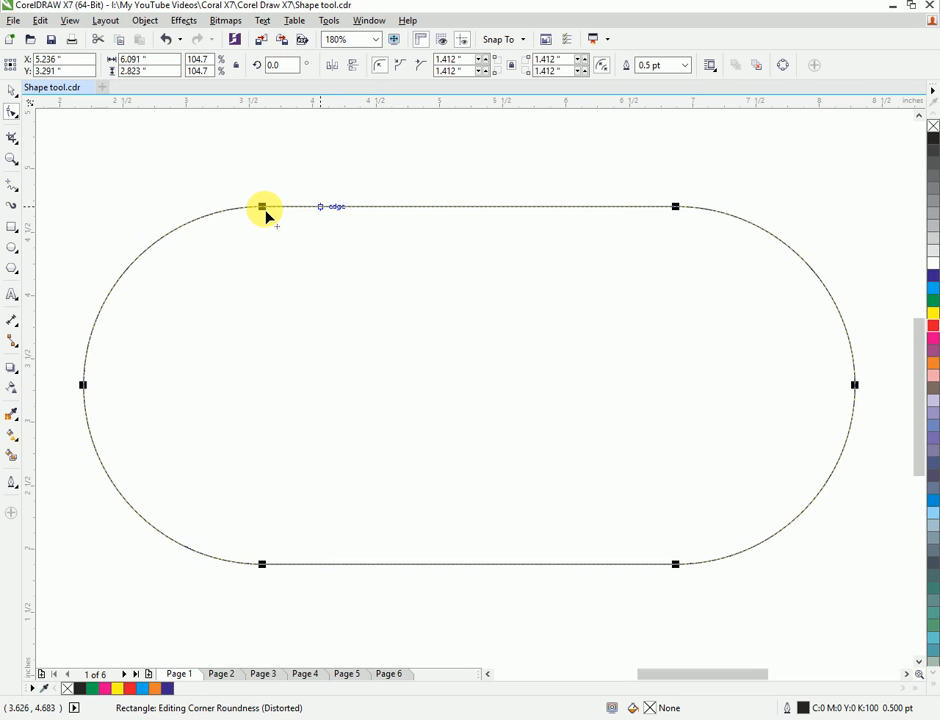
drag(262, 207, 186, 207)
click(400, 65)
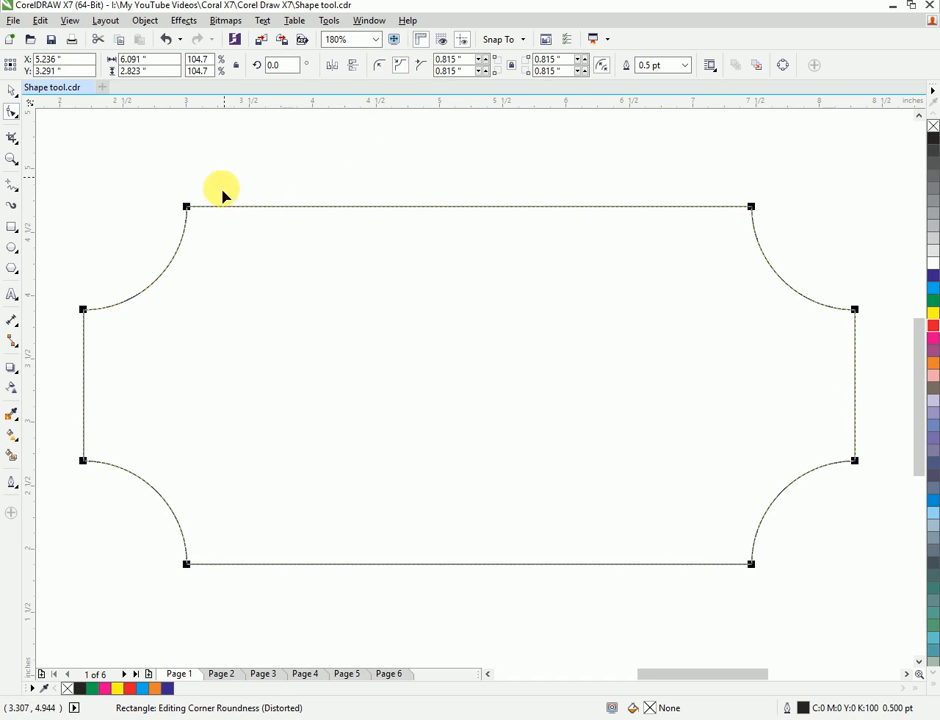
- Switch the scalloped corners back to round and reshape them to a radius of 0, restoring square corners
click(378, 68)
mouse_move(187, 211)
mouse_down()
mouse_move(229, 206)
mouse_move(204, 207)
mouse_up()
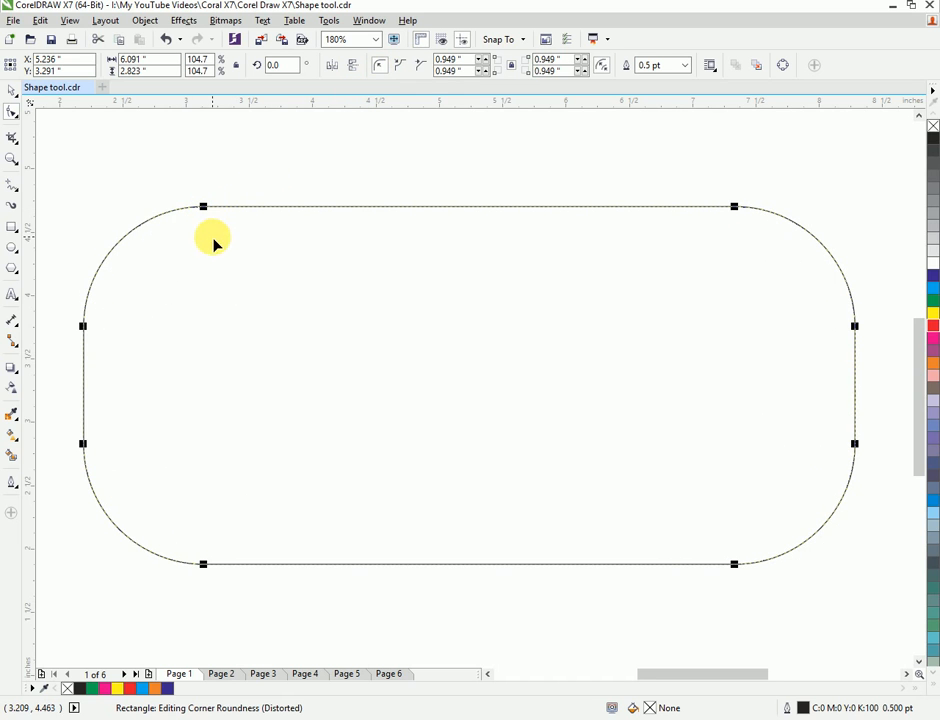
drag(736, 206, 877, 206)
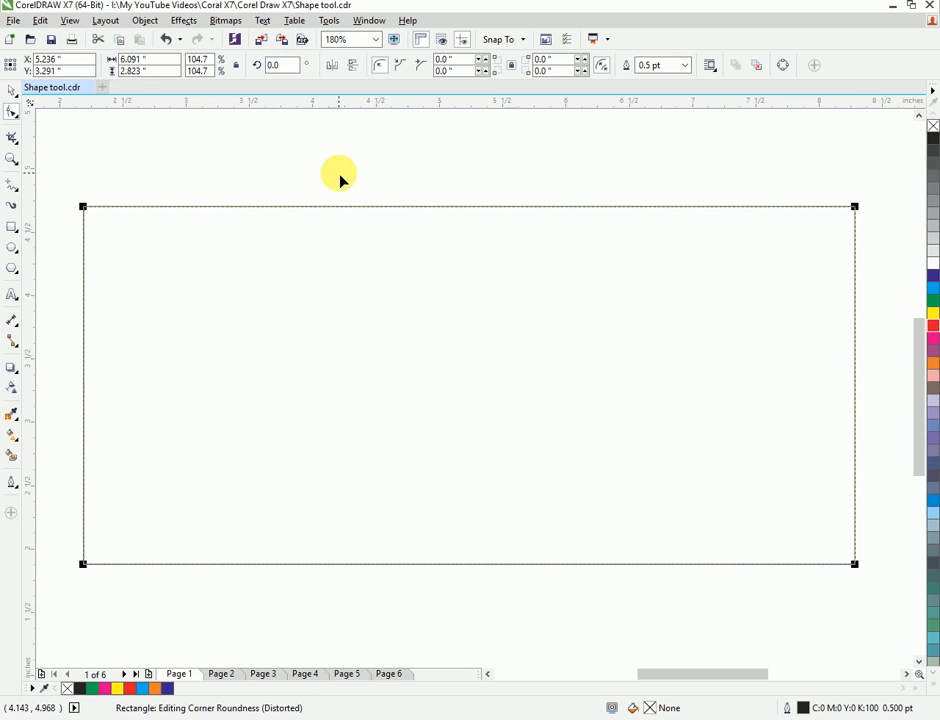
- Check the Convert to Curves command and its shortcut, and convert the rectangle to curves
click(147, 21)
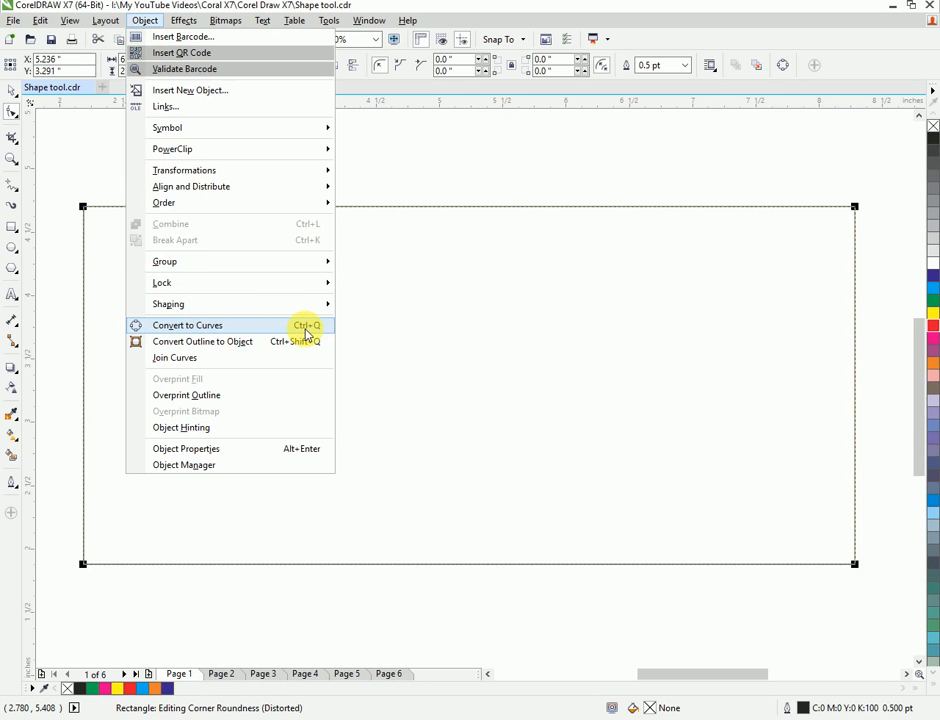
click(377, 177)
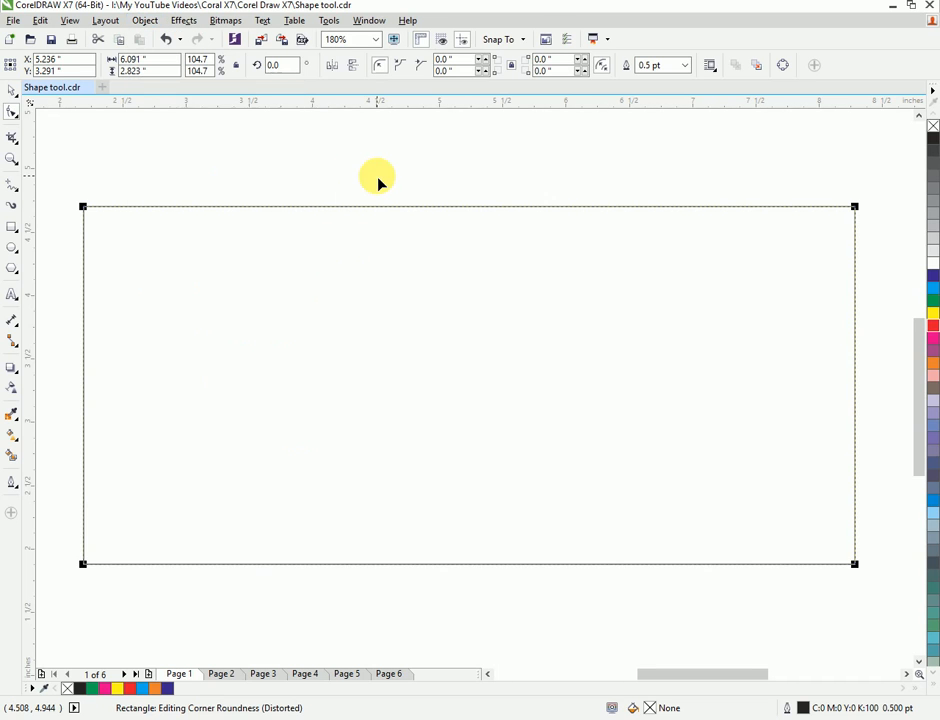
click(377, 184)
click(376, 185)
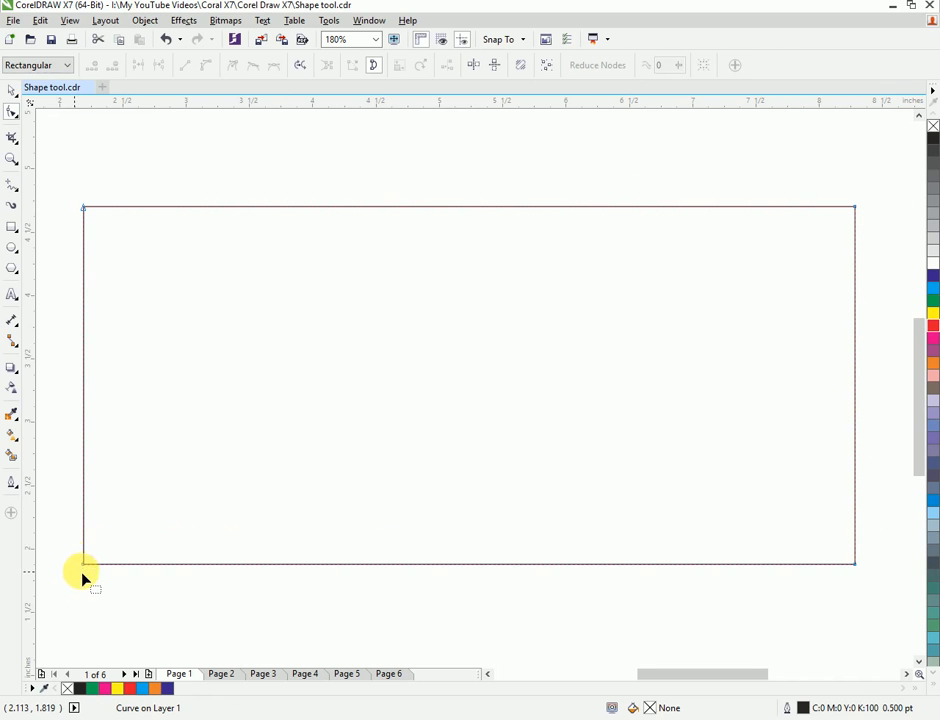
- Move the shape's upper-left node inward and shift the whole upper edge down and slightly to the left
click(84, 211)
drag(83, 212, 275, 302)
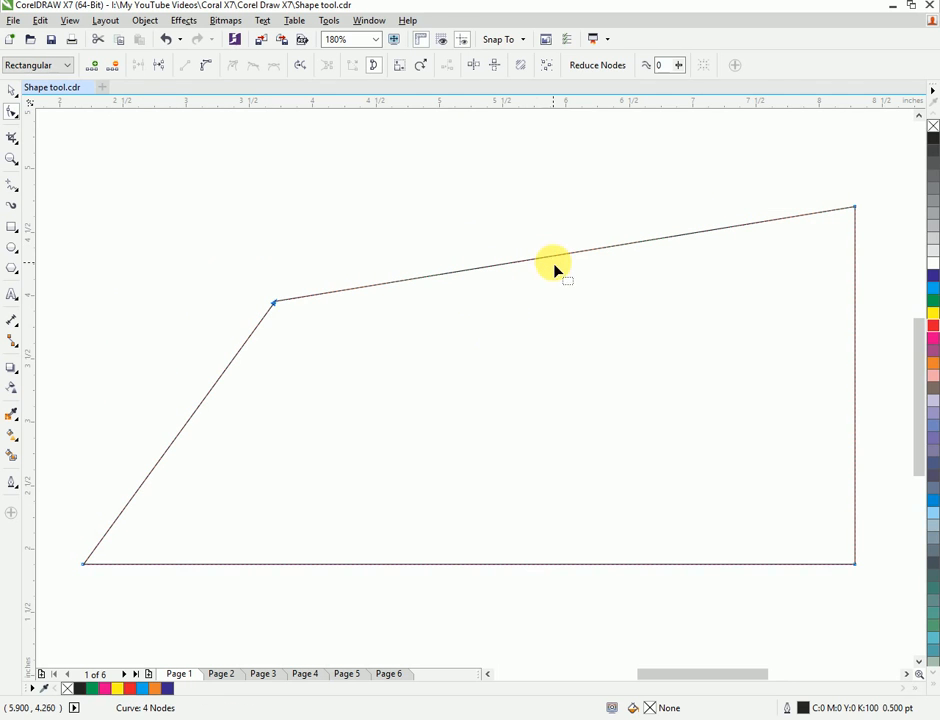
drag(549, 263, 495, 359)
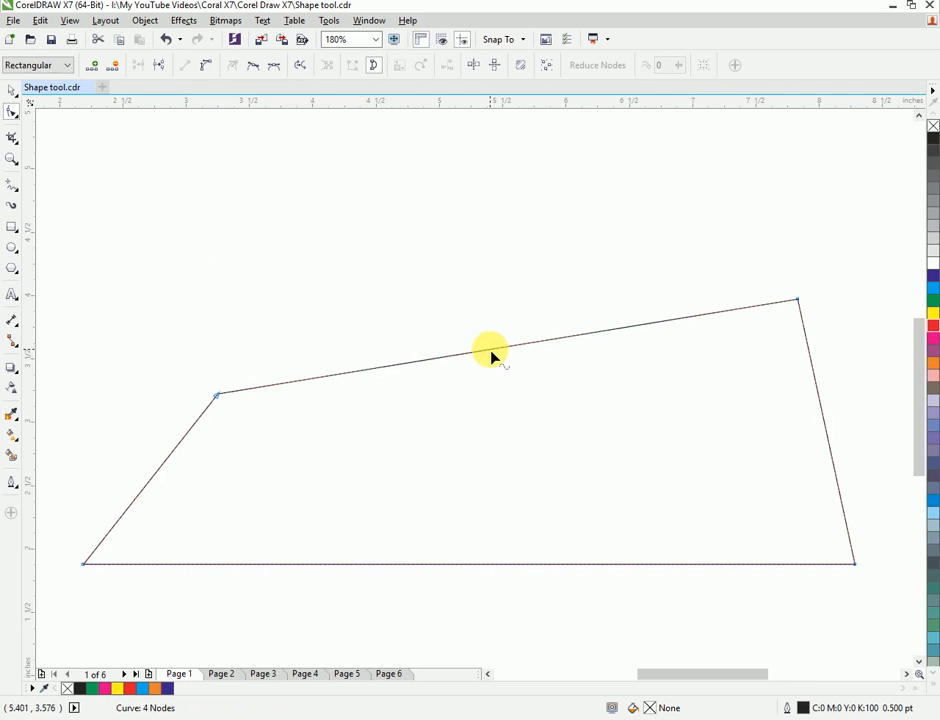
click(73, 300)
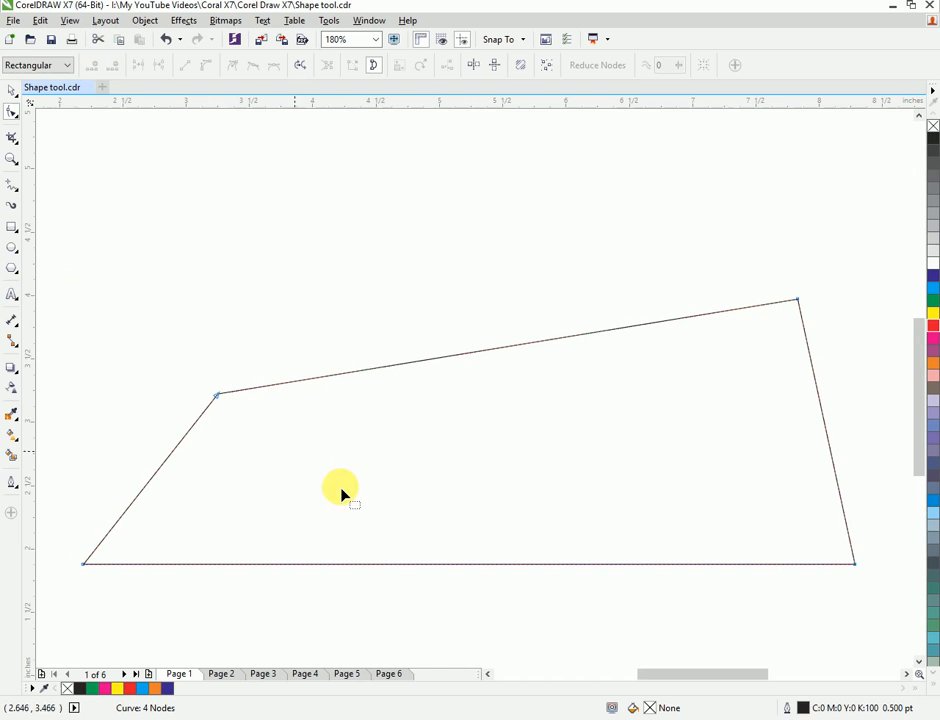
- Select all four nodes and convert the straight line segments to curves
drag(46, 295, 877, 594)
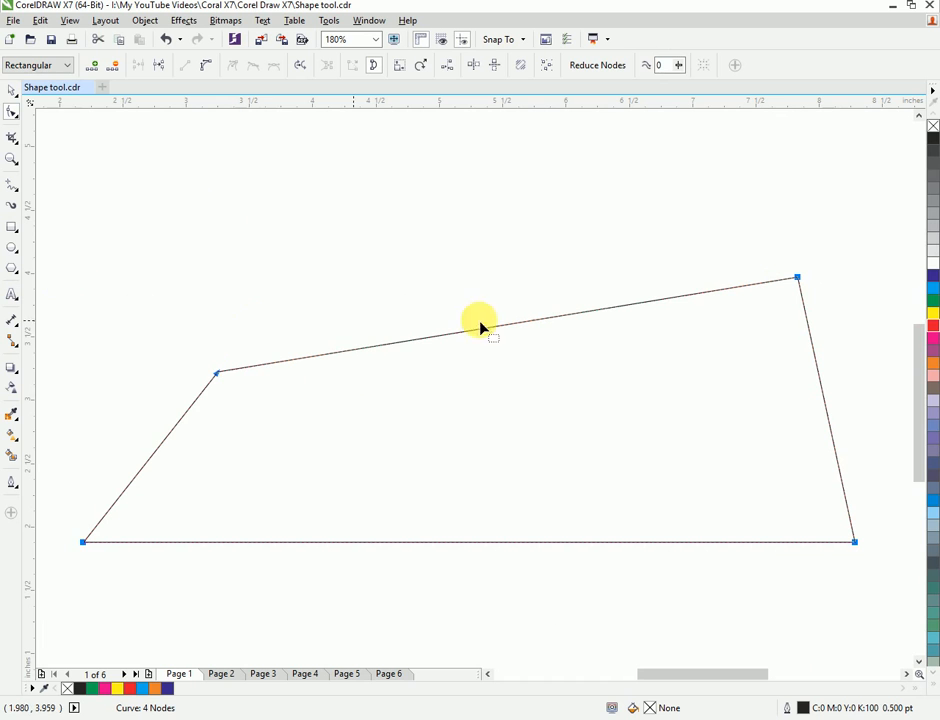
drag(44, 250, 875, 601)
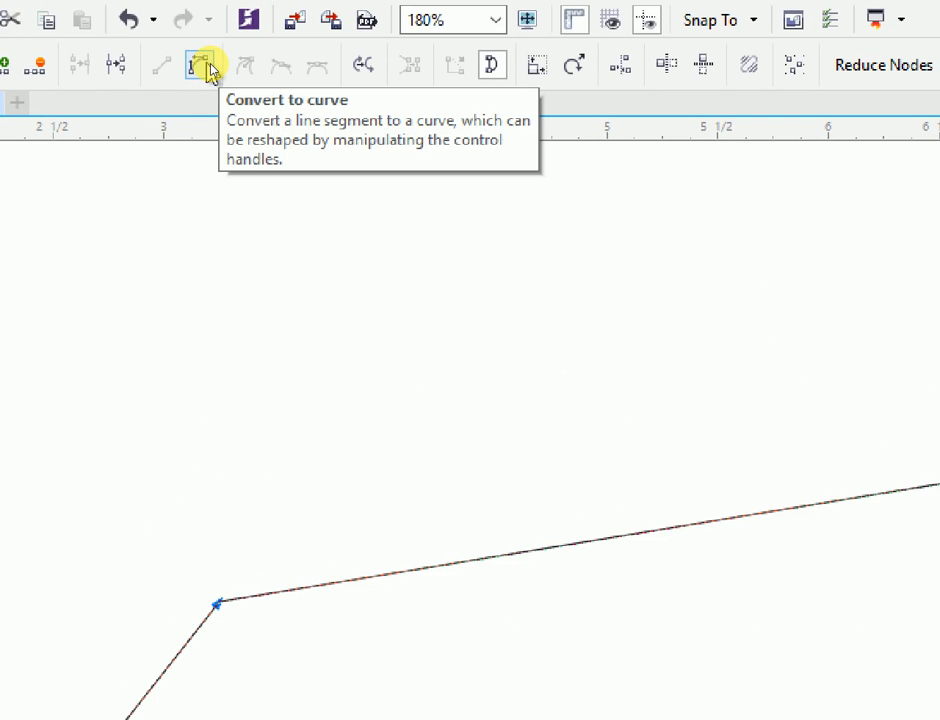
click(200, 66)
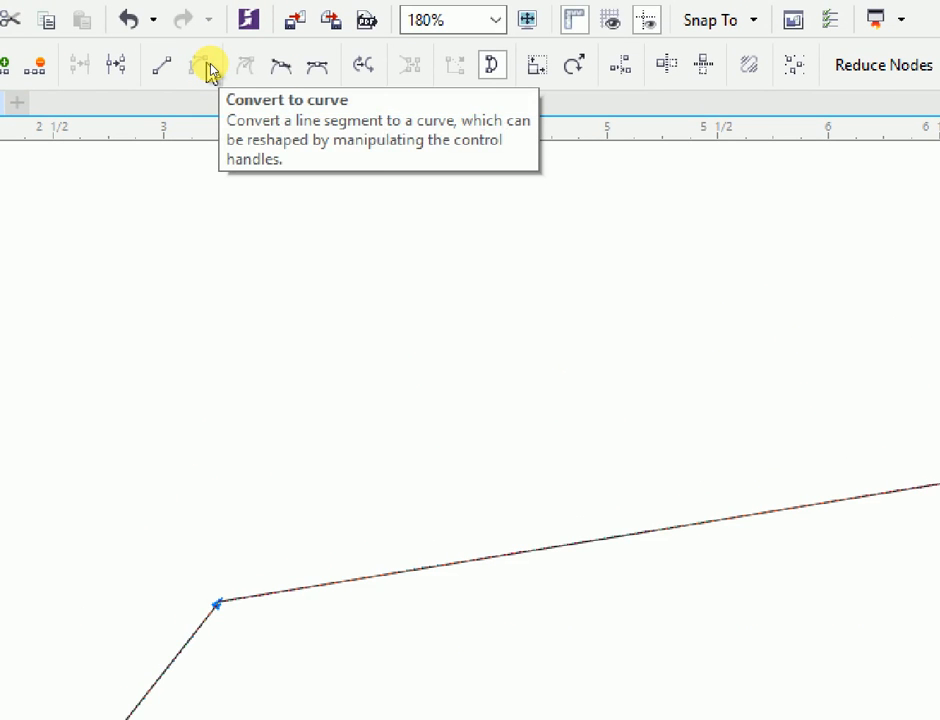
- Bend the upper edge into an S-shaped wave with its control handles, dipping at the left and rising at the right
click(216, 603)
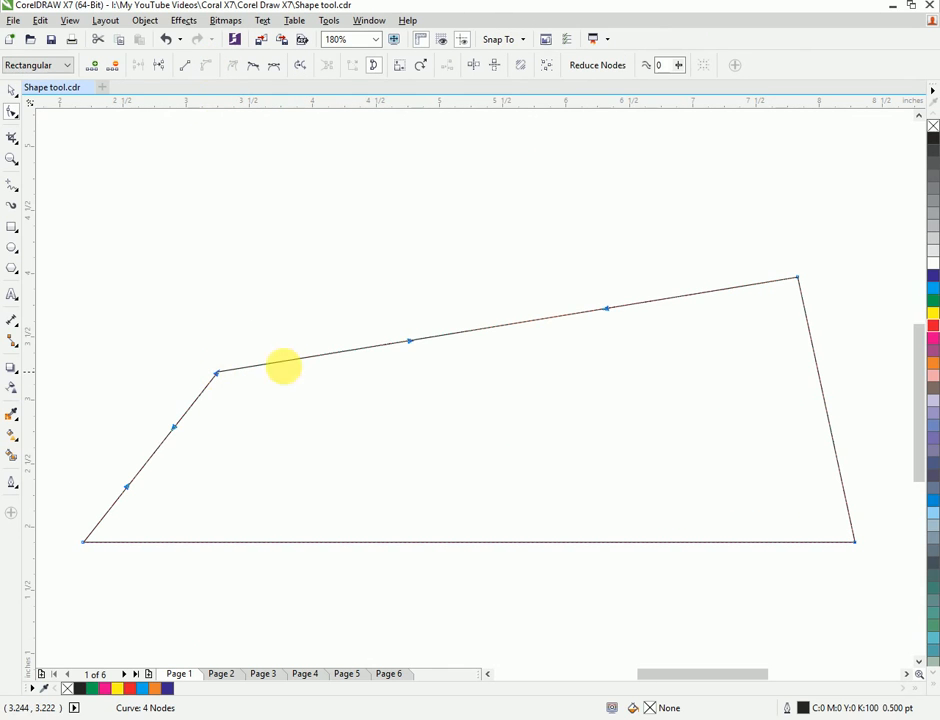
drag(412, 343, 367, 494)
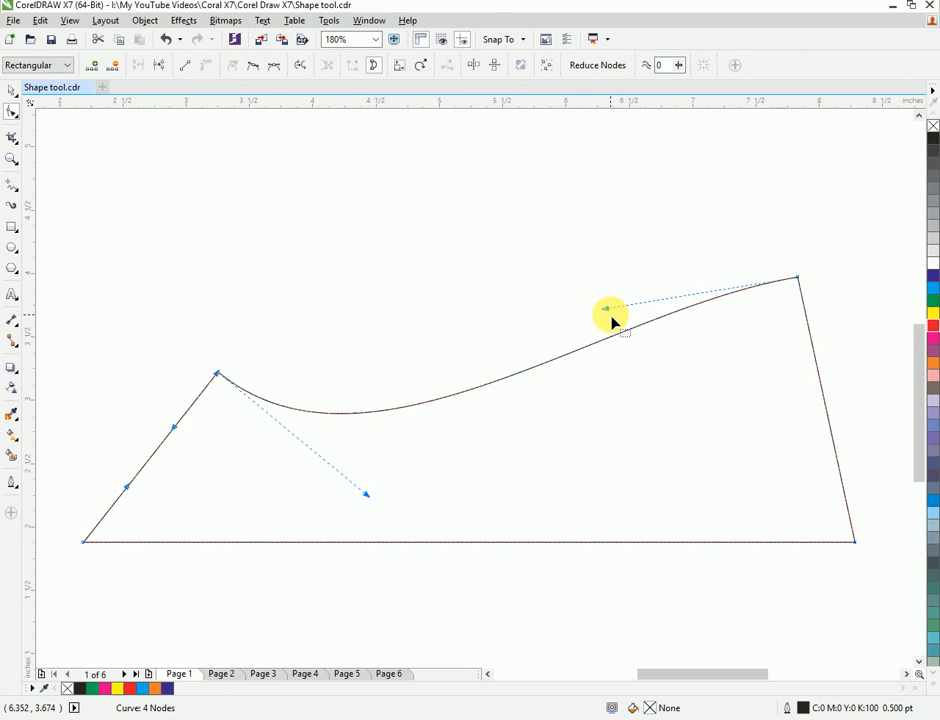
drag(605, 309, 531, 201)
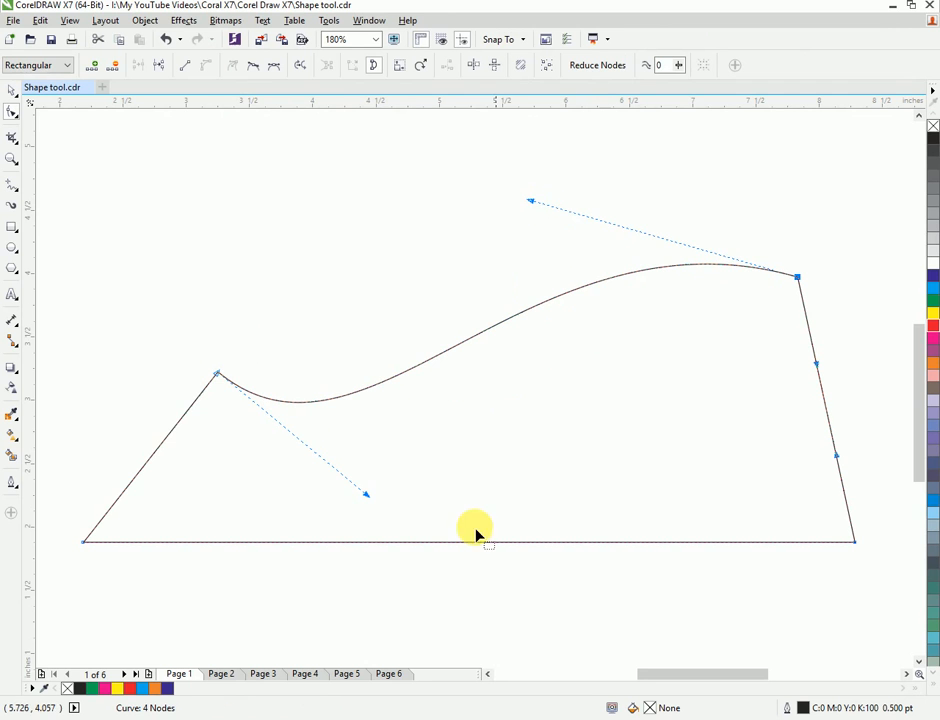
- Bend the lower edge into a gentle wave with its control handles, bulging upward near the lower-left node
click(84, 541)
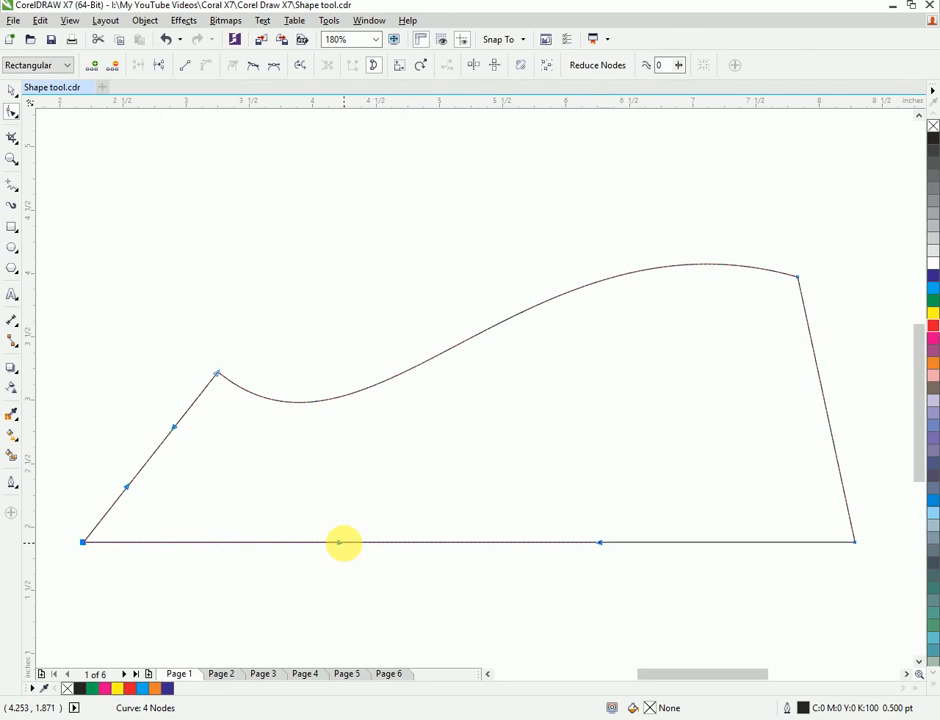
drag(333, 543, 497, 398)
drag(598, 543, 299, 584)
click(677, 392)
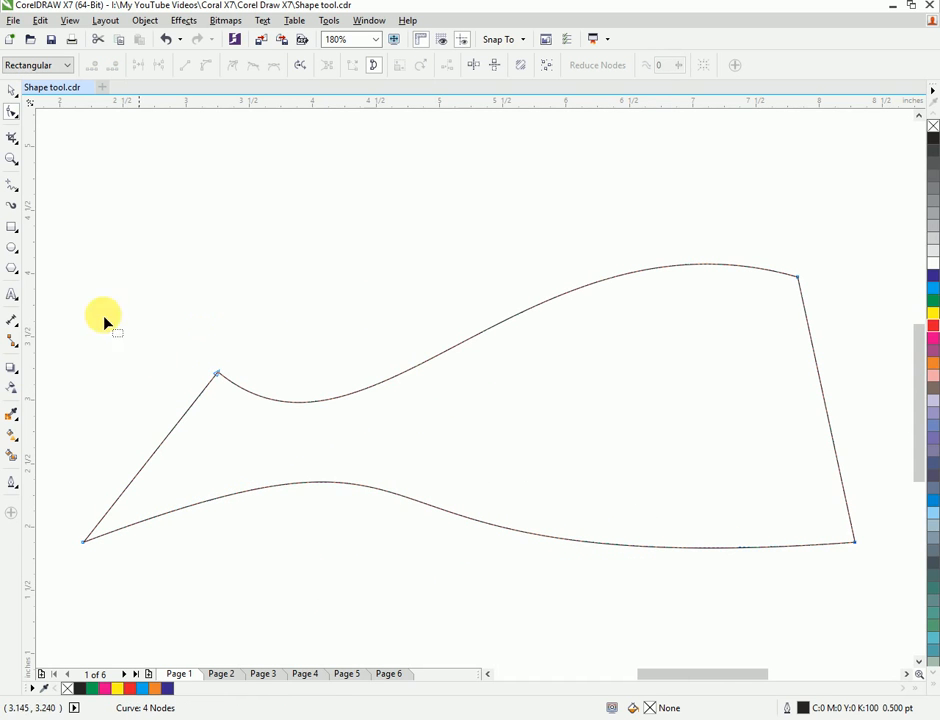
- Select all nodes with a marquee and move the whole shape up and to the right
drag(378, 390, 848, 615)
click(600, 375)
click(797, 278)
click(322, 255)
drag(57, 243, 878, 598)
drag(63, 213, 878, 596)
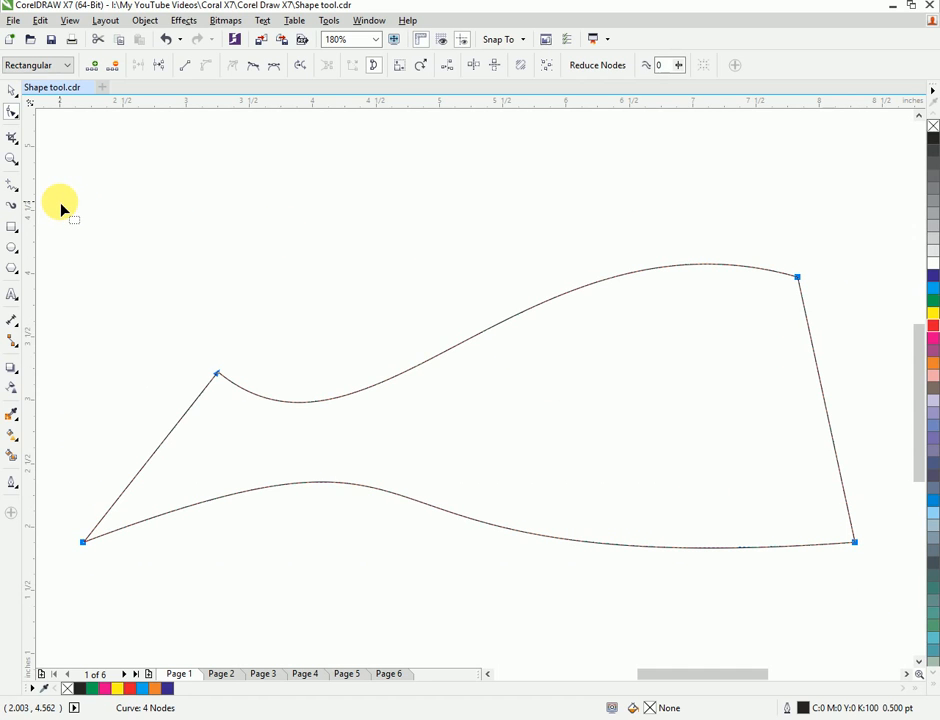
drag(222, 375, 361, 298)
- Add a node on the upper curve, pull it down toward the lower edge, and swing its handle to smooth the curve
double_click(604, 266)
drag(604, 266, 541, 366)
drag(700, 275, 619, 256)
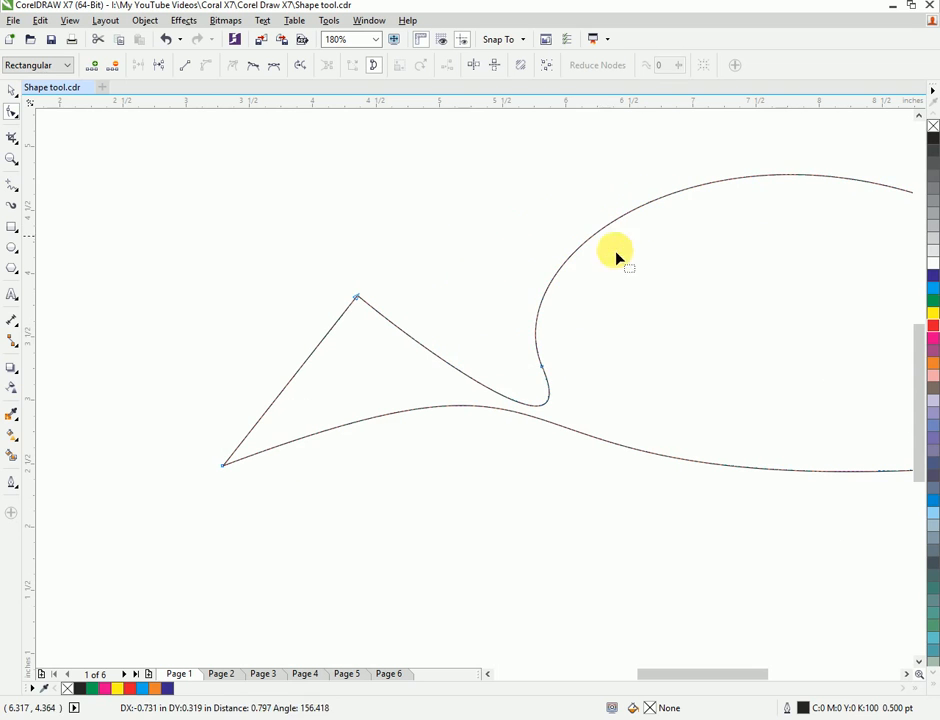
click(542, 366)
drag(495, 257, 672, 289)
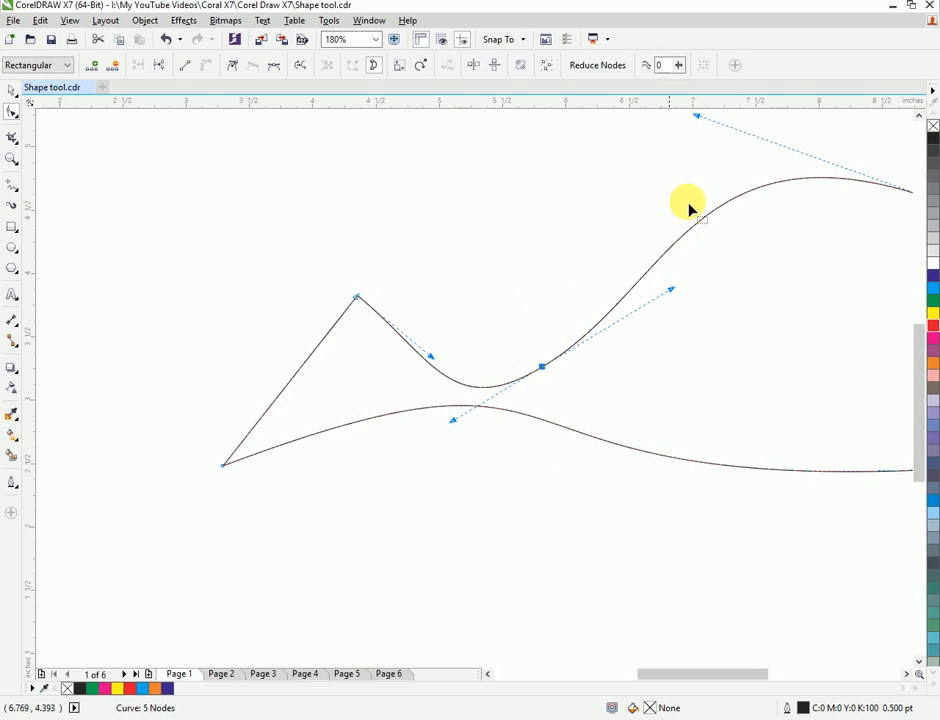
- Add another node on the rising part of the upper curve, swing its handle downward, and delete that node
double_click(685, 235)
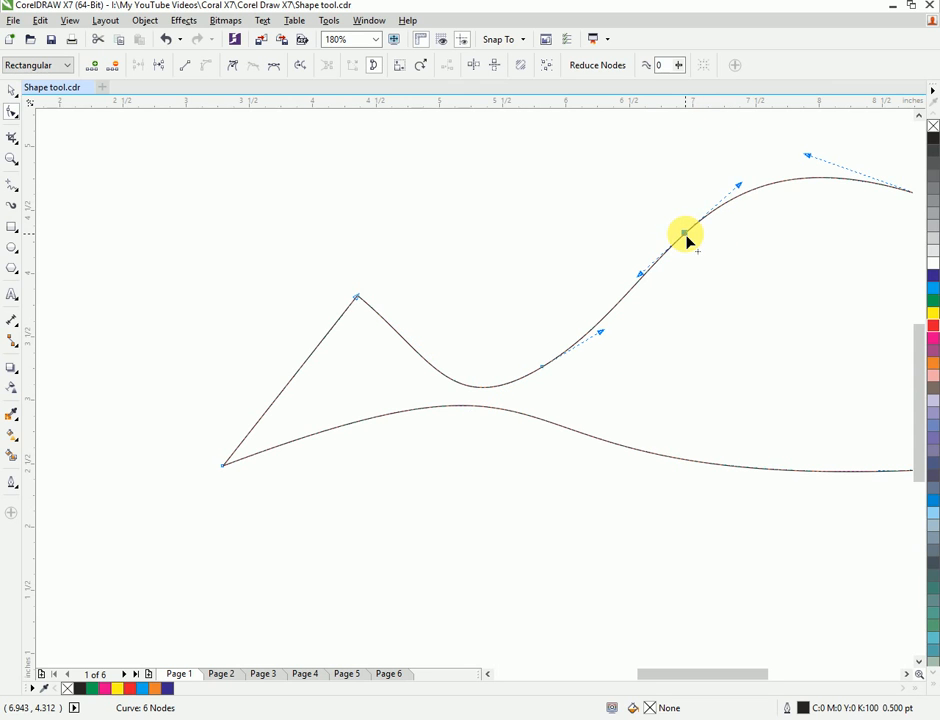
drag(739, 188, 716, 346)
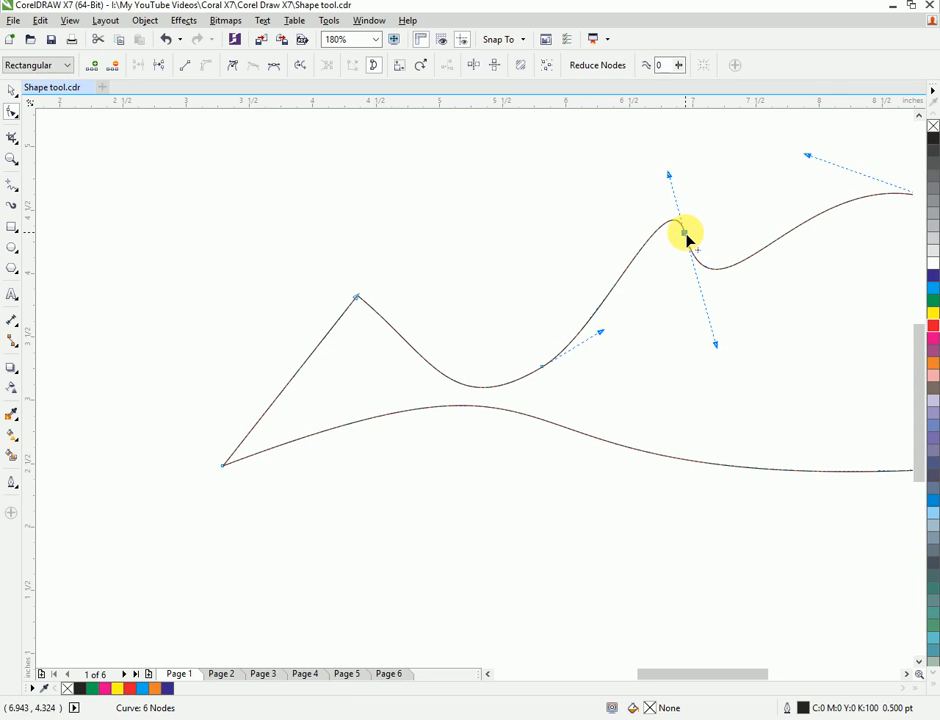
double_click(685, 235)
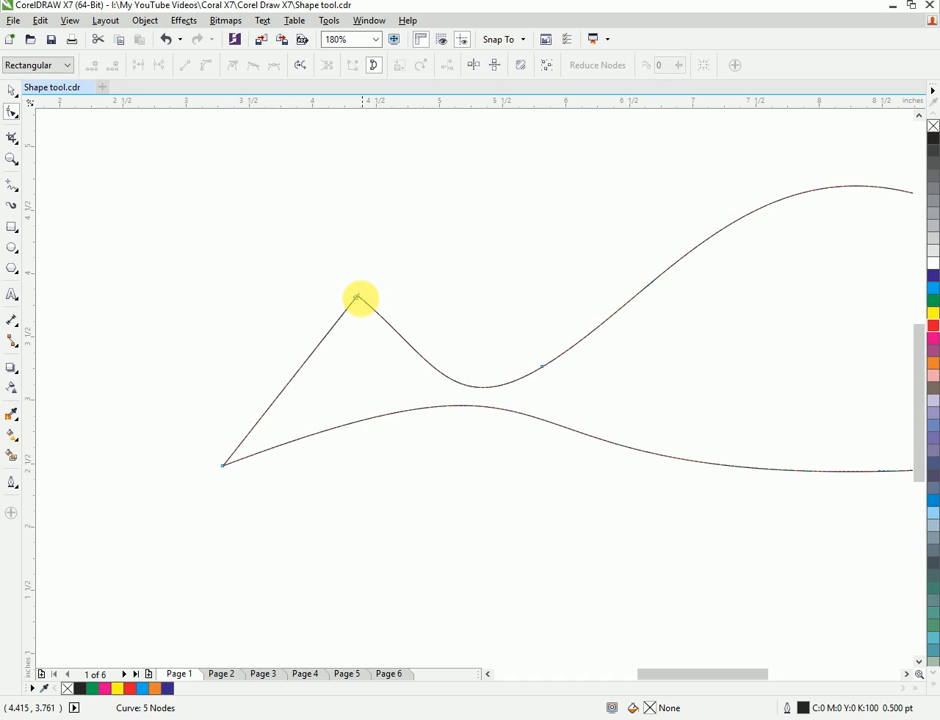
- Delete the pointed peak node and the lower-left corner node with the Delete nodes command
click(358, 299)
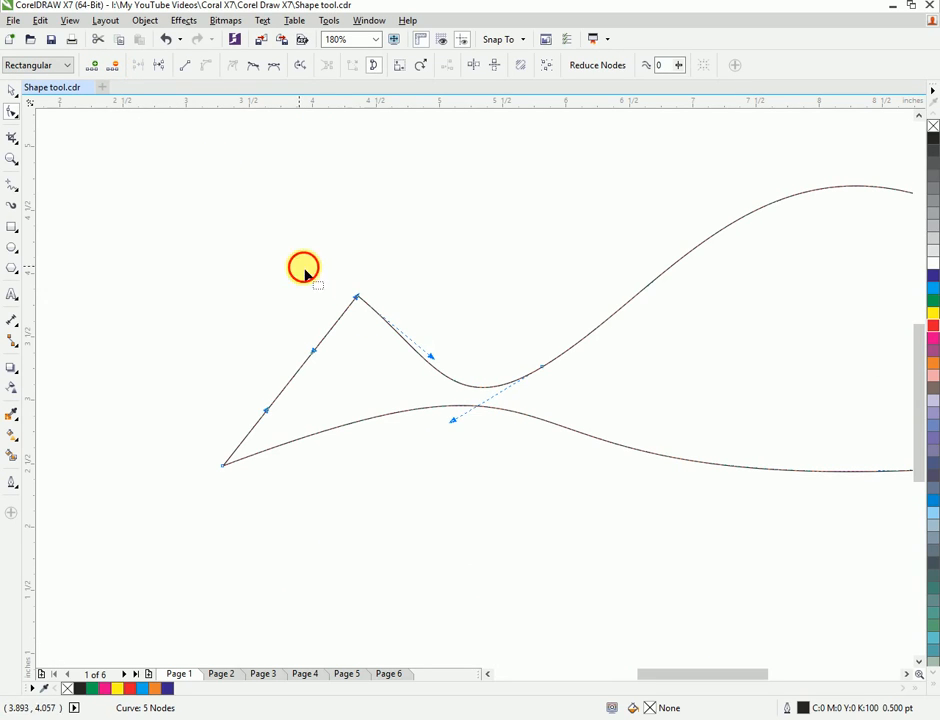
click(117, 65)
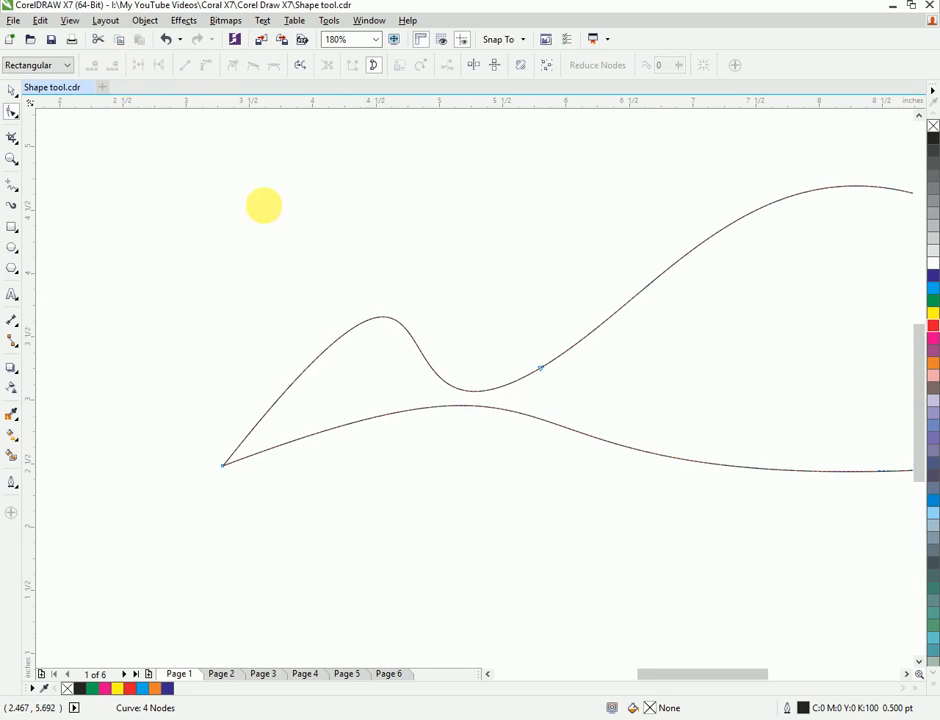
drag(186, 436, 262, 522)
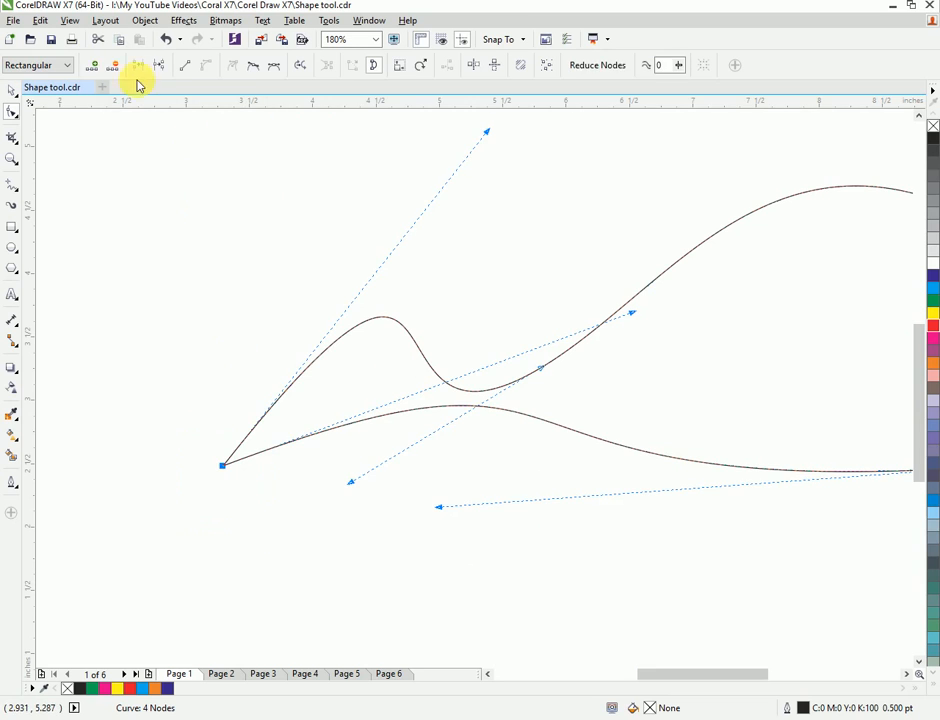
click(117, 66)
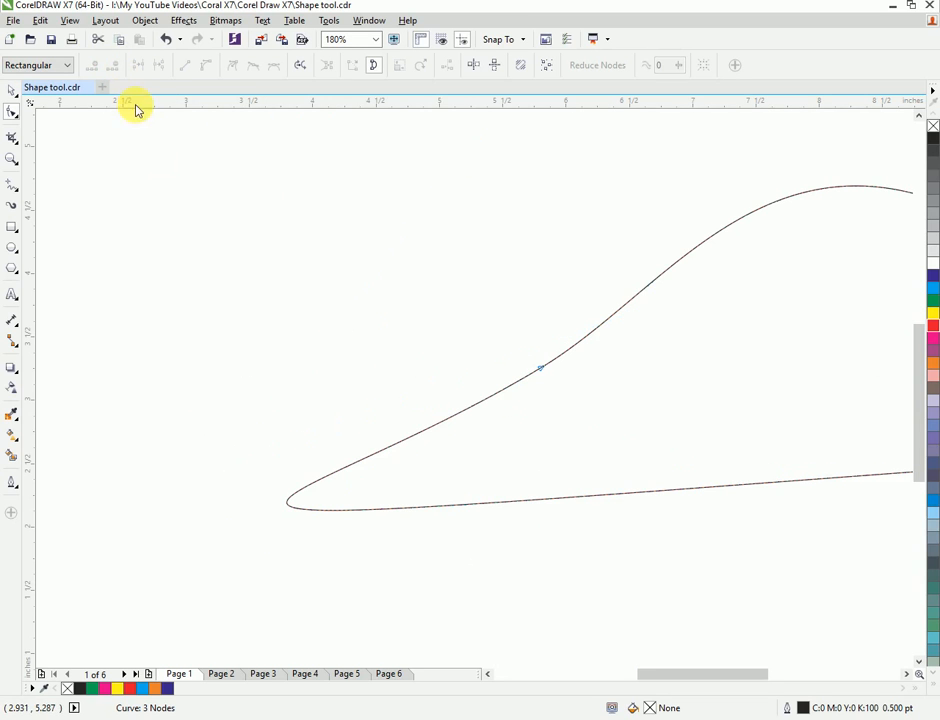
- Add two nodes to the upper curve with the Add nodes command, one on each side of the existing middle node
click(423, 430)
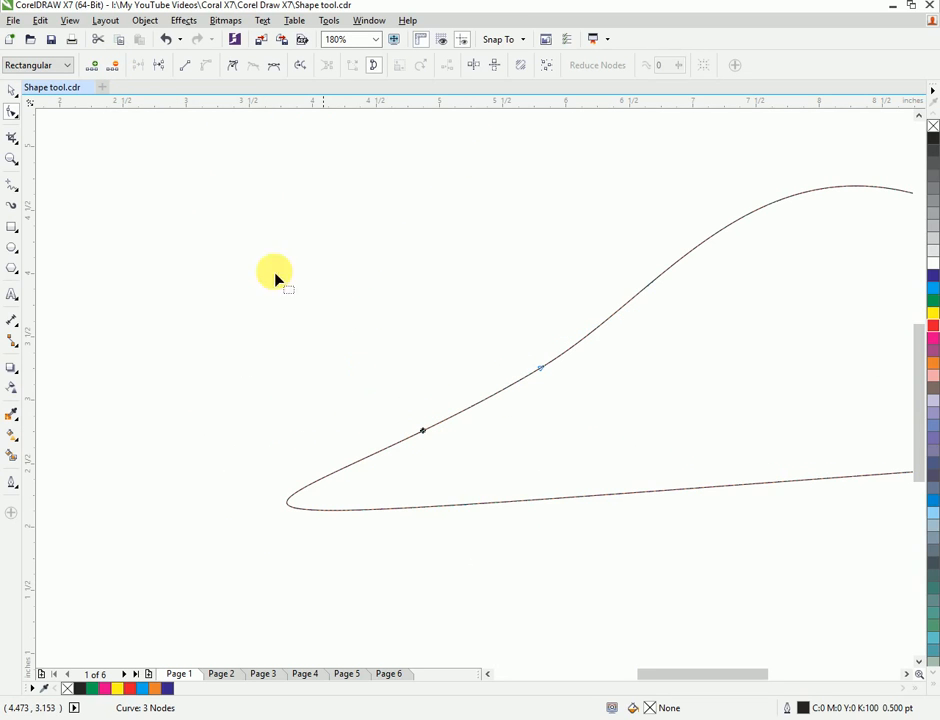
click(94, 66)
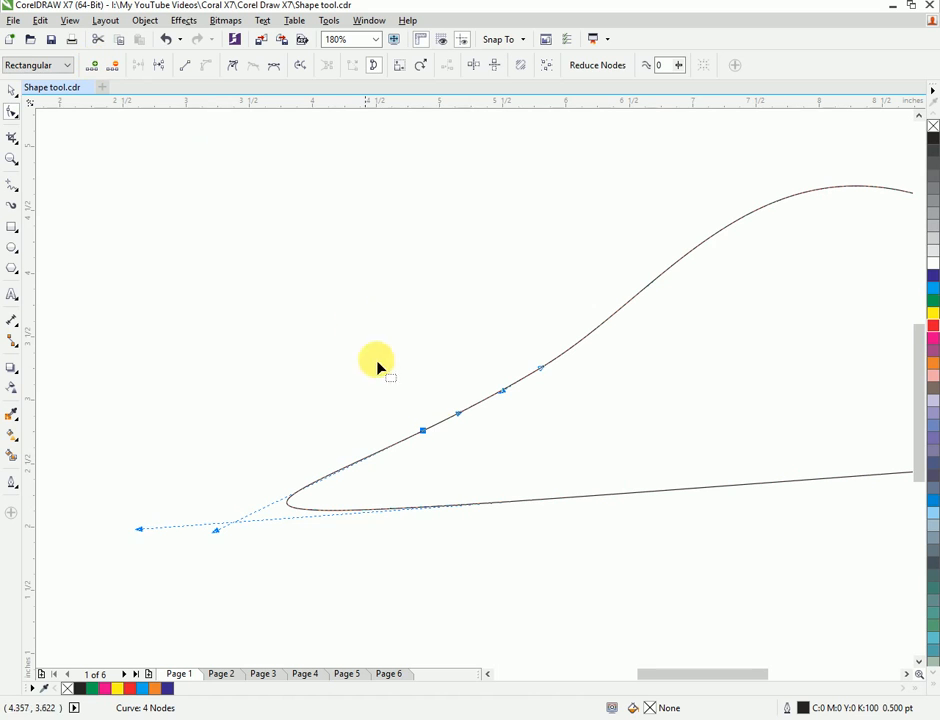
click(713, 235)
click(91, 65)
drag(664, 205, 778, 310)
click(552, 208)
- Swing the middle node's handle to the left to form an S-bend, and select the entire curve with the Pick tool
click(546, 372)
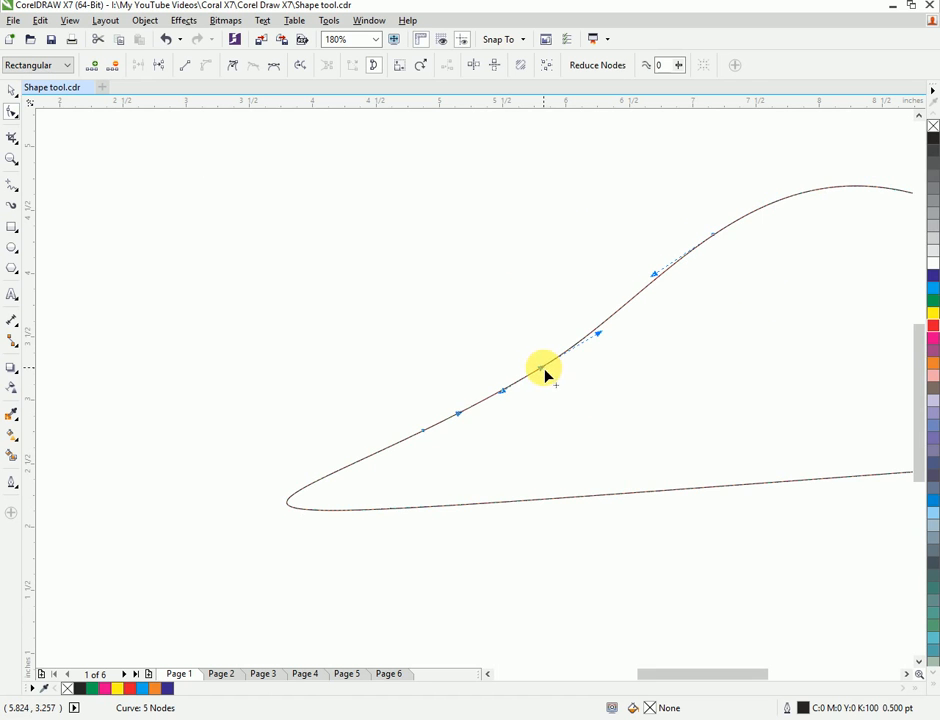
drag(601, 338, 410, 312)
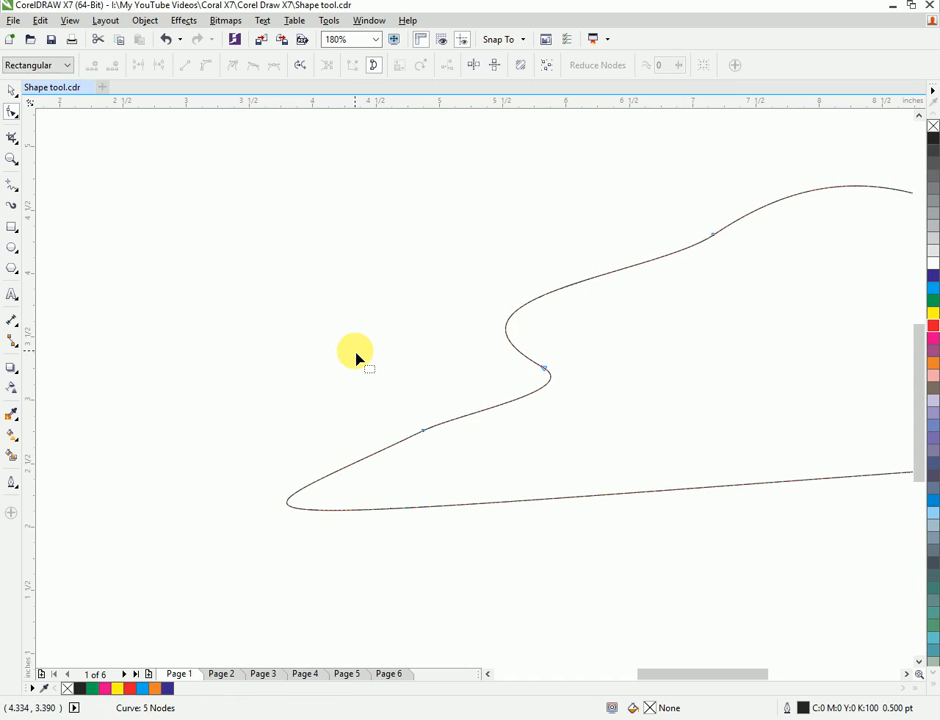
key(z)
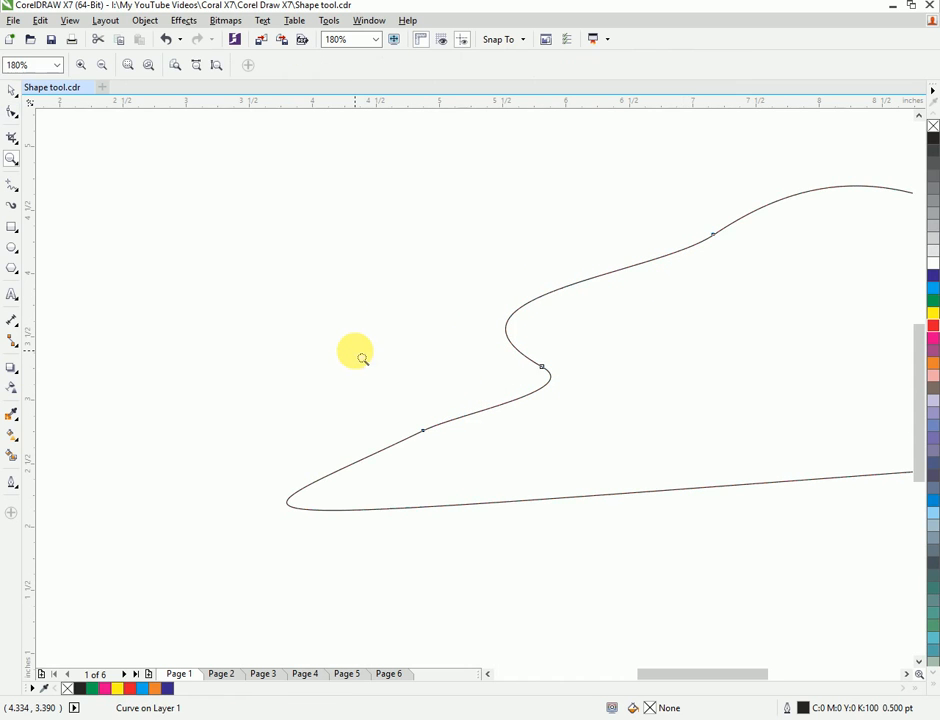
key(F4)
click(12, 91)
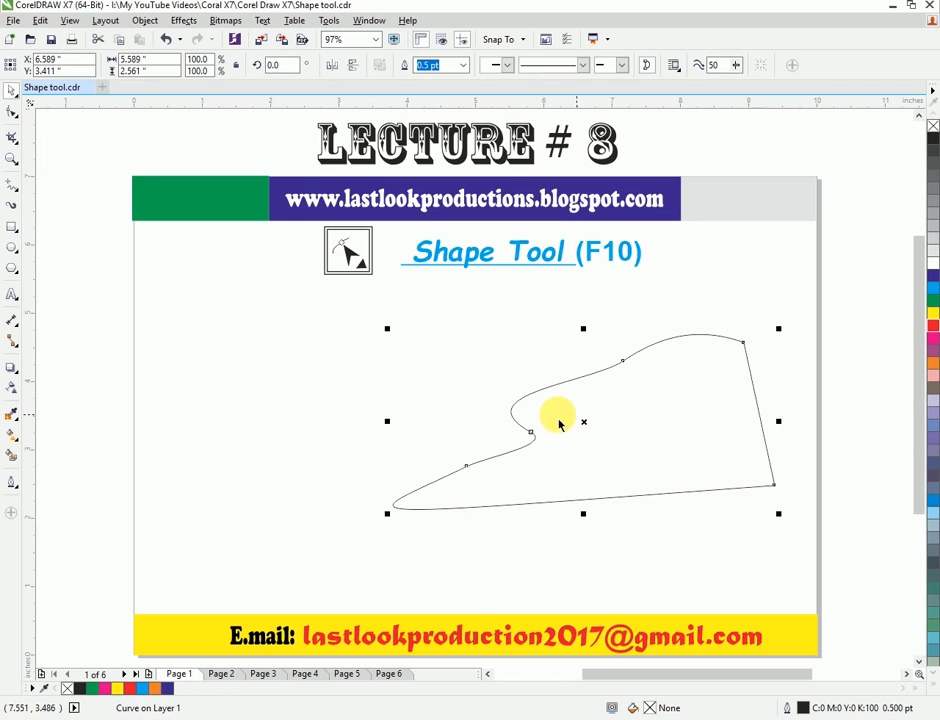